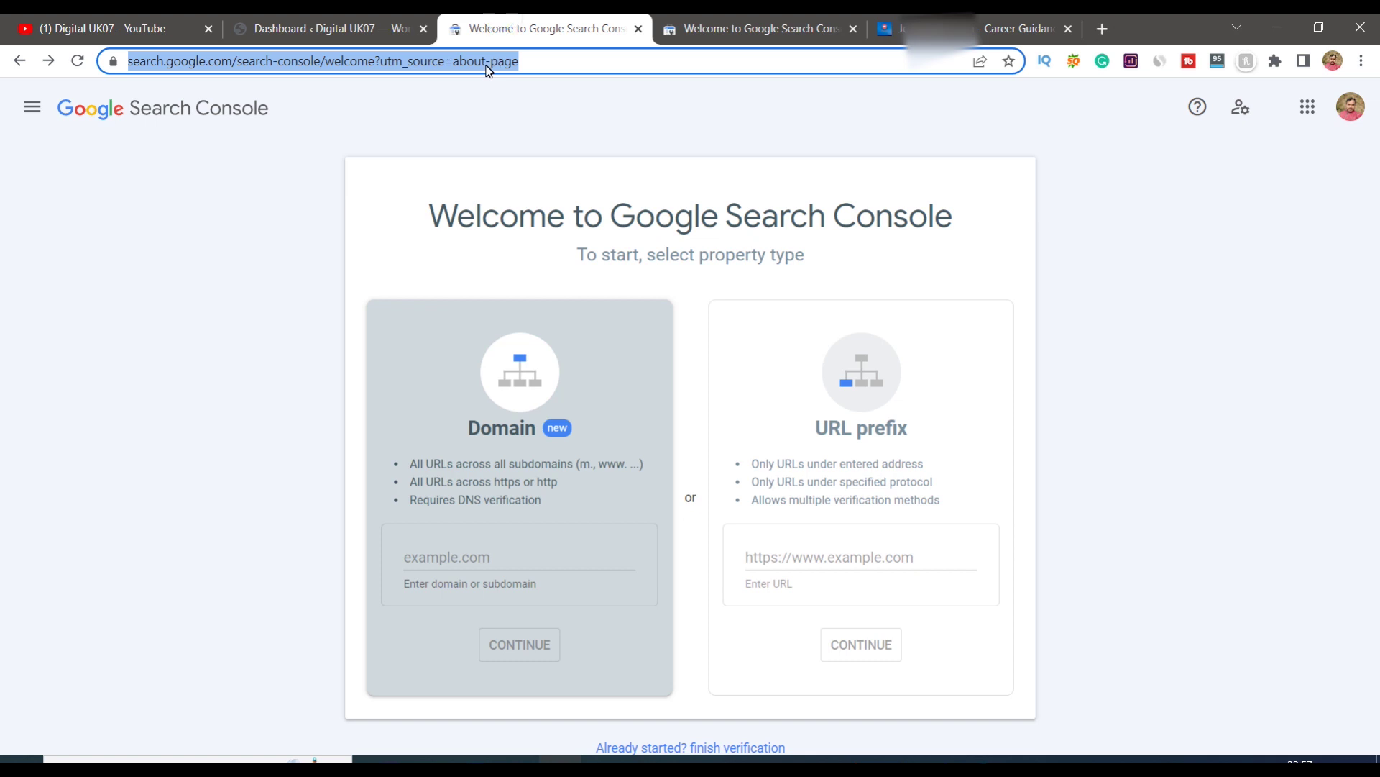
Search Google for "google search console" and start Search Console from its official about page.
{"action": "type", "text": "googl"}
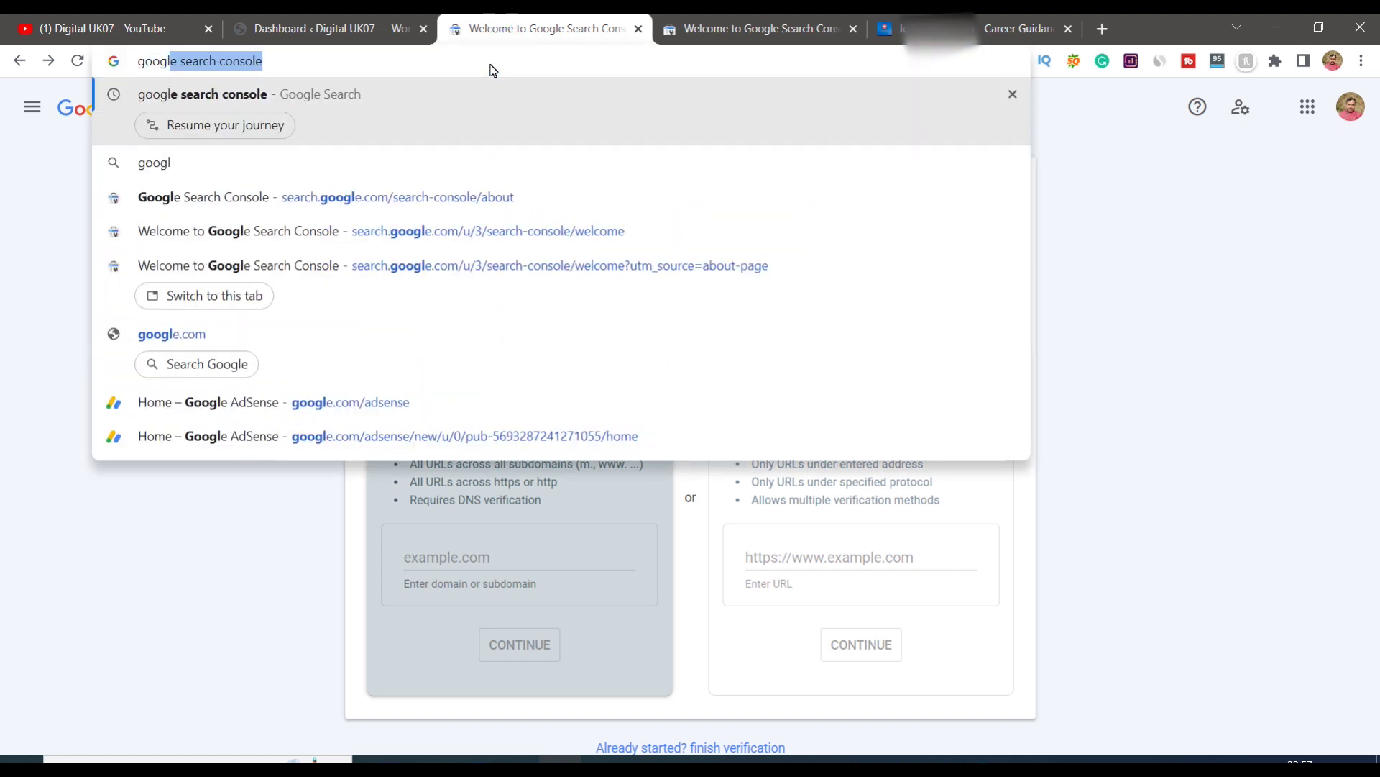
{"action": "key", "text": "Return"}
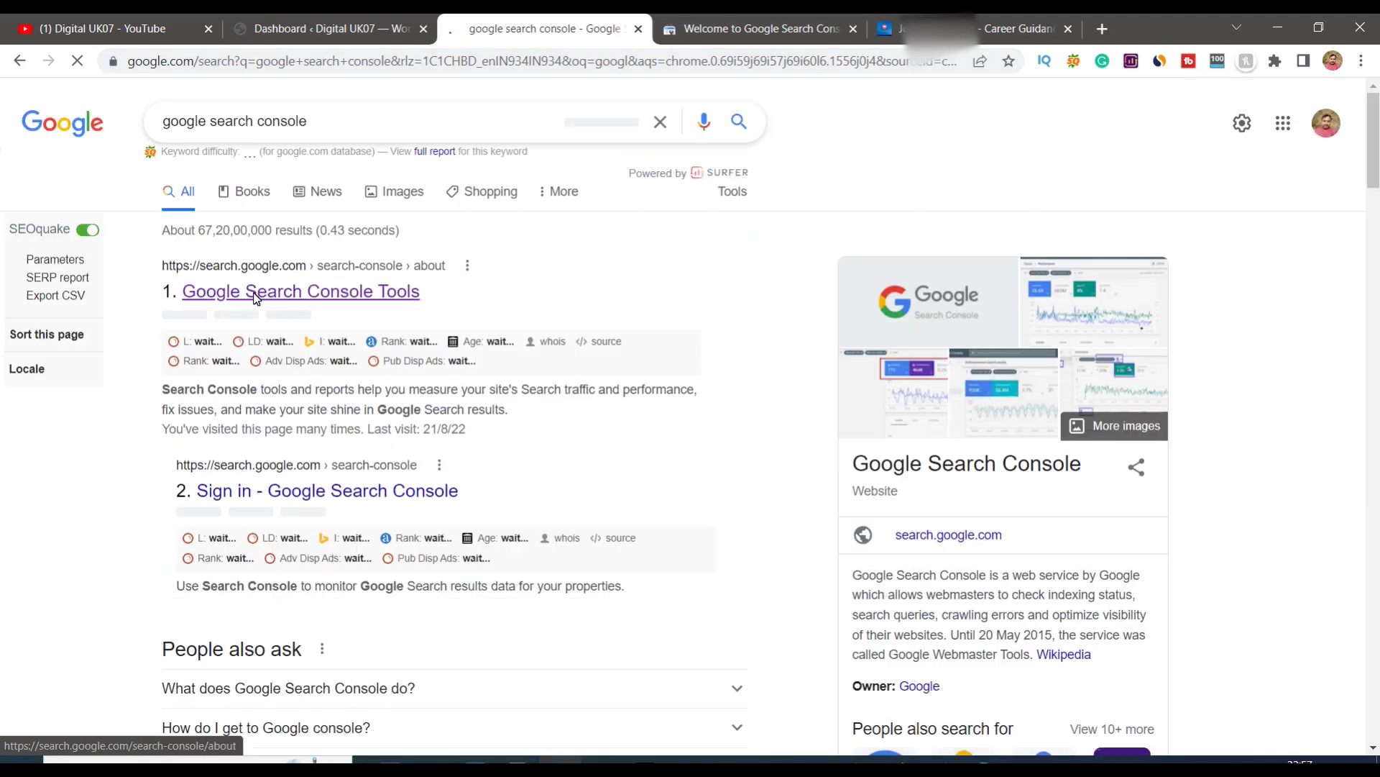
{"action": "left_click", "coordinate": [256, 298]}
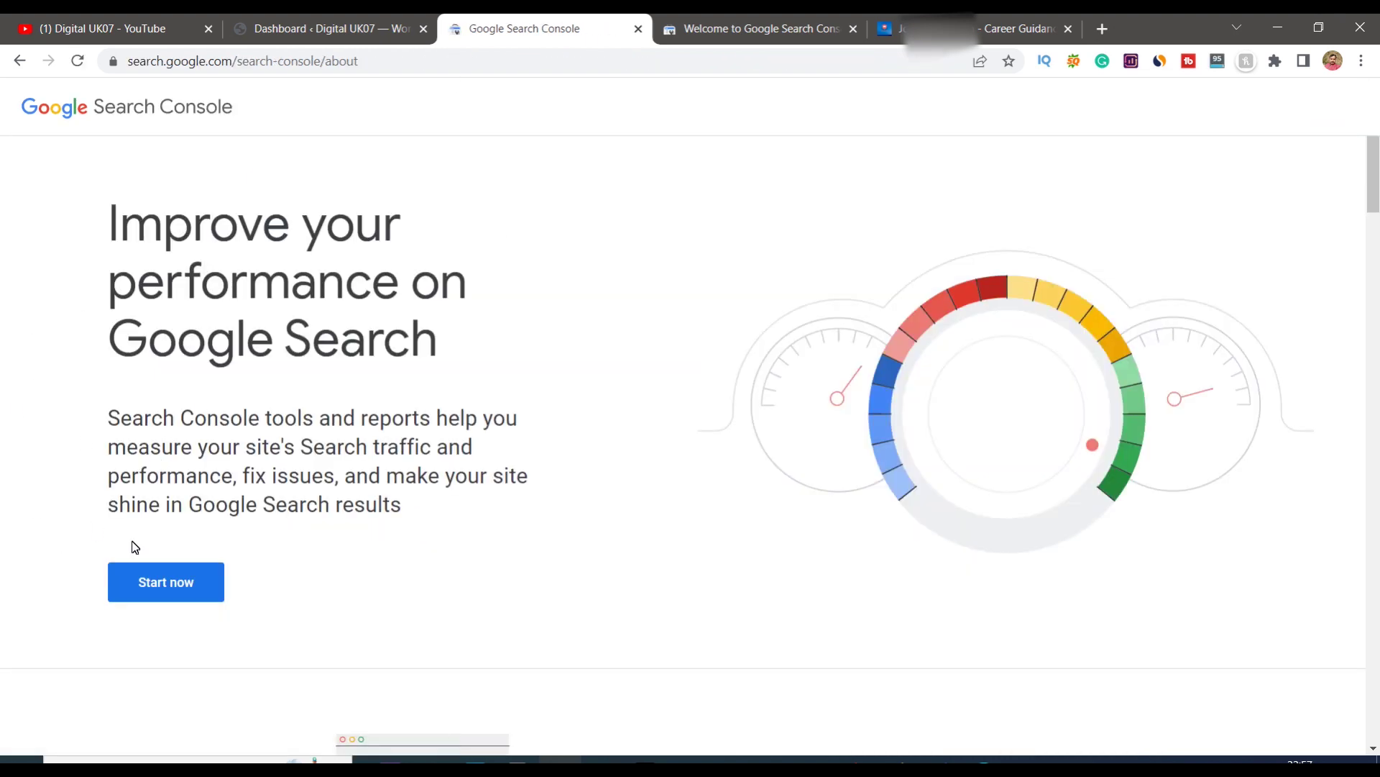
{"action": "left_click", "coordinate": [179, 594]}
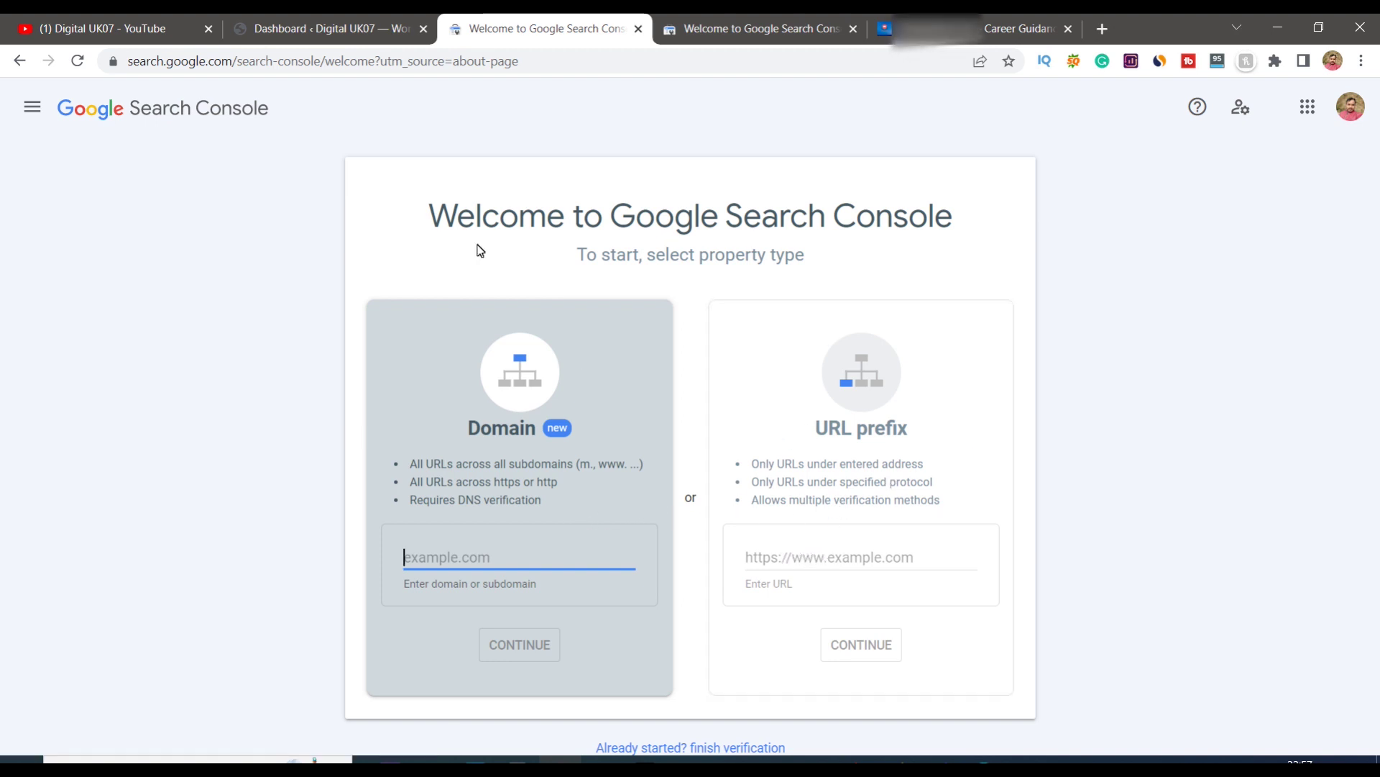
{"action": "left_click", "coordinate": [347, 28]}
{"action": "left_click_drag", "start_coordinate": [215, 69], "coordinate": [131, 66]}
{"action": "key", "text": "ctrl+c"}
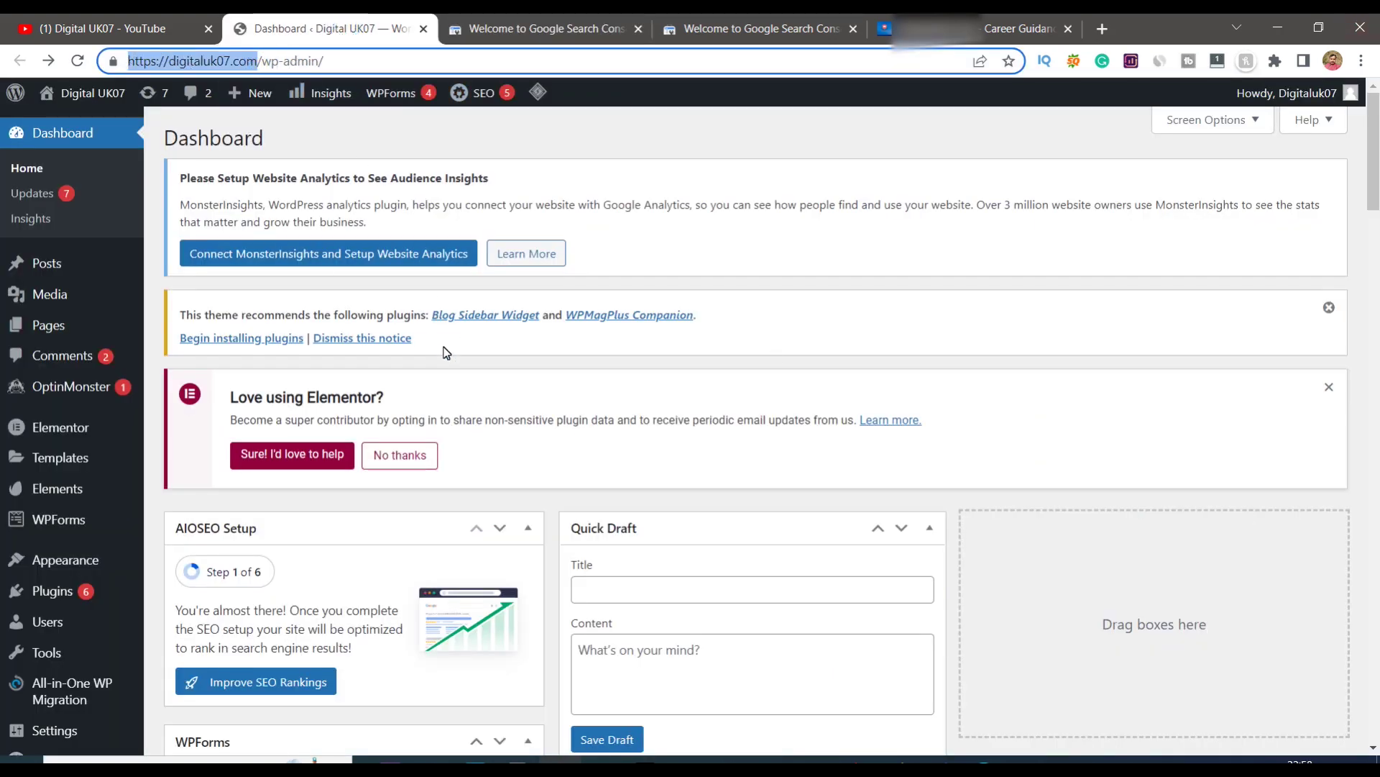
{"action": "left_click", "coordinate": [545, 25]}
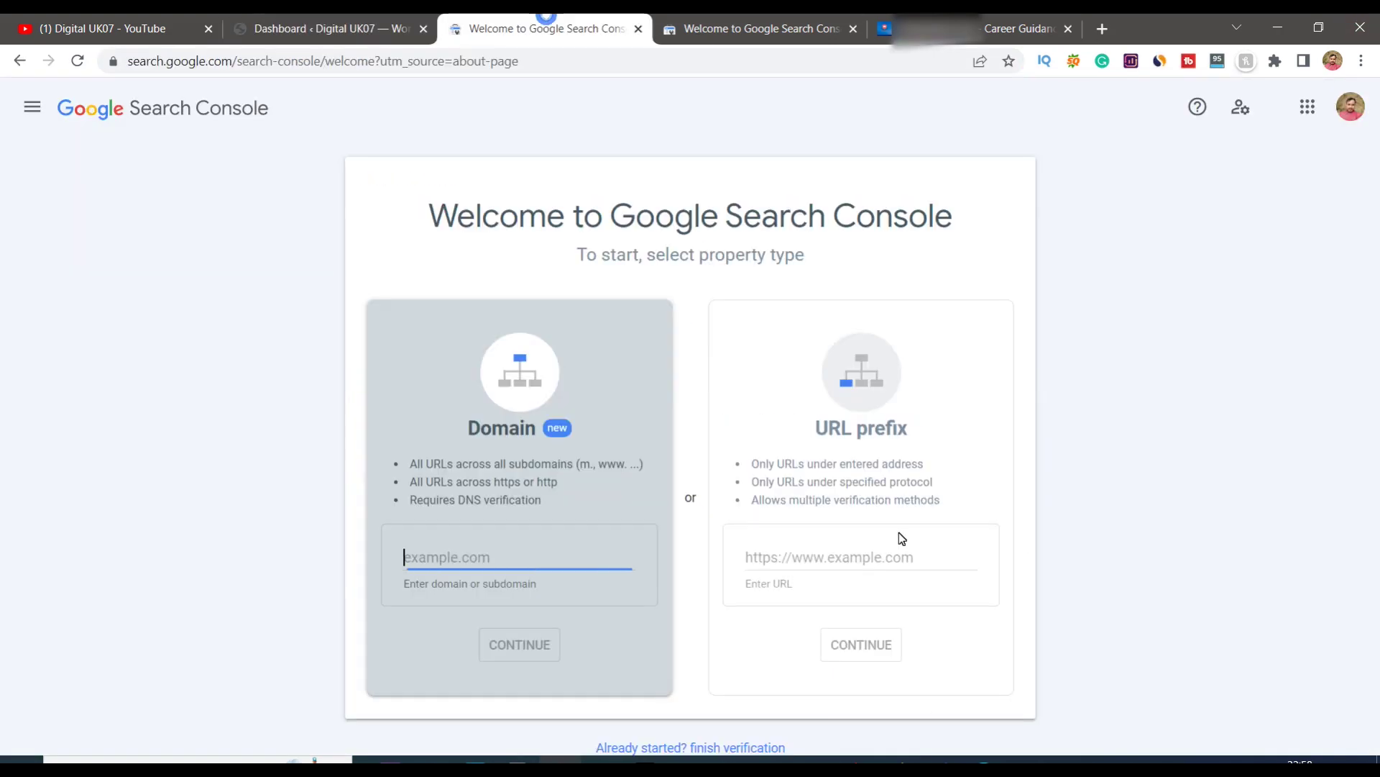
{"action": "left_click", "coordinate": [813, 555]}
{"action": "key", "text": "ctrl+v"}
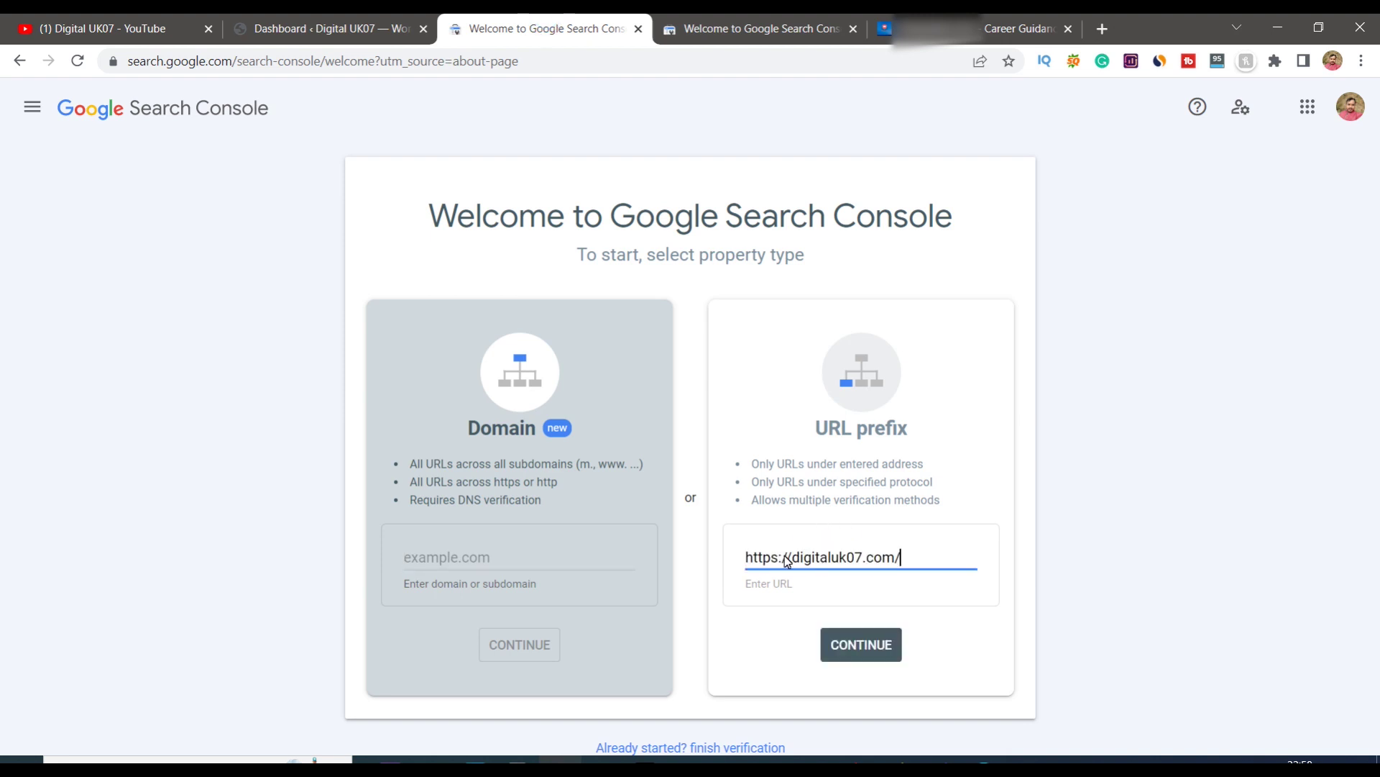
{"action": "left_click", "coordinate": [844, 645]}
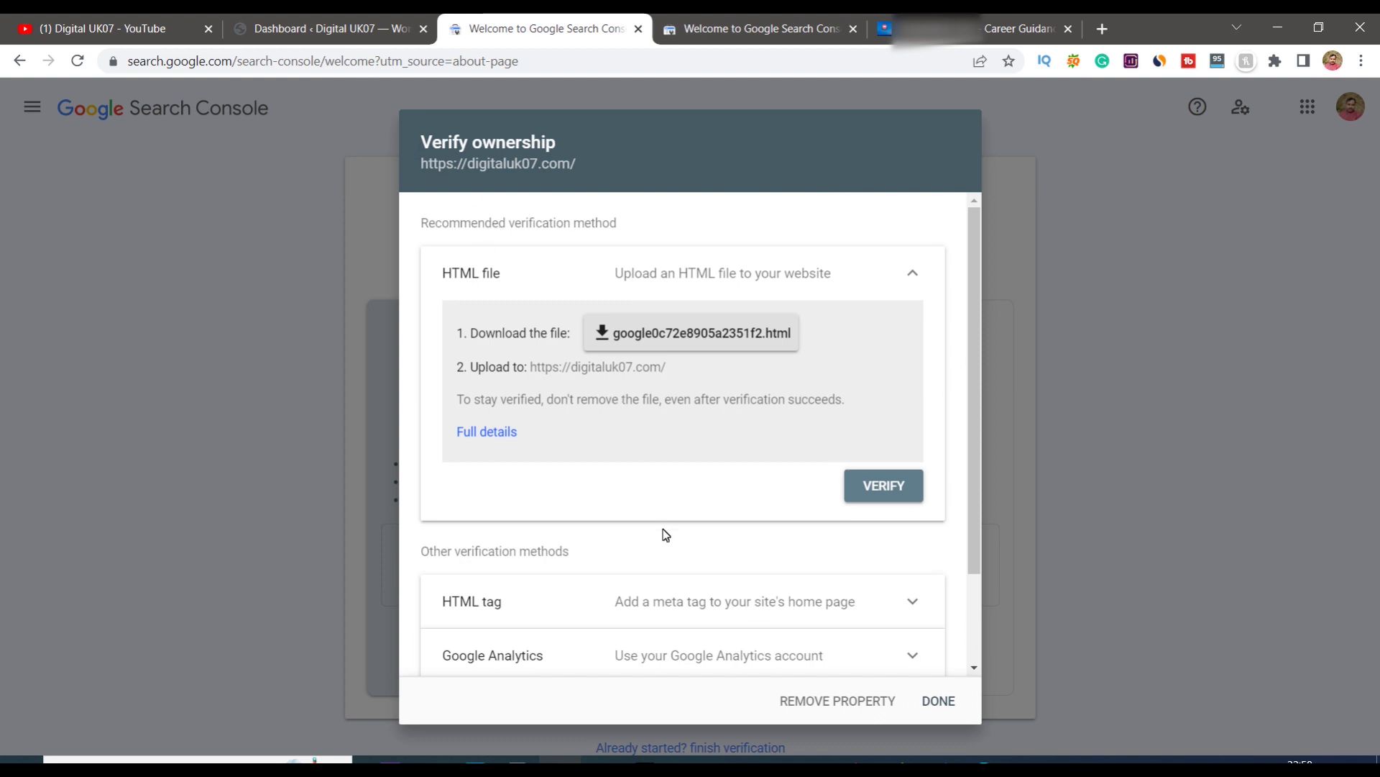
Expand the HTML tag verification method for the property and copy its meta tag.
{"action": "scroll", "coordinate": [543, 558], "scroll_direction": "down", "scroll_amount": 1}
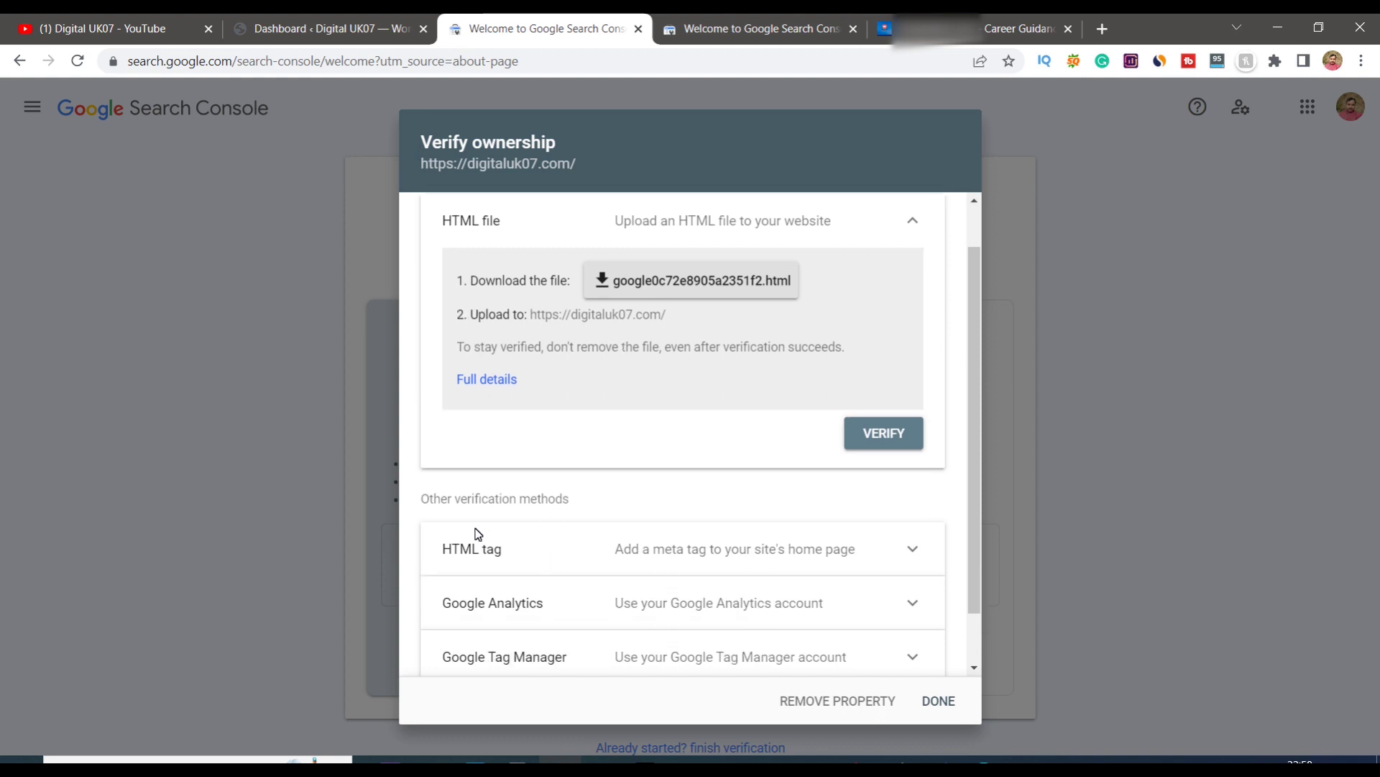
{"action": "scroll", "coordinate": [566, 557], "scroll_direction": "down", "scroll_amount": 1}
{"action": "left_click", "coordinate": [561, 513]}
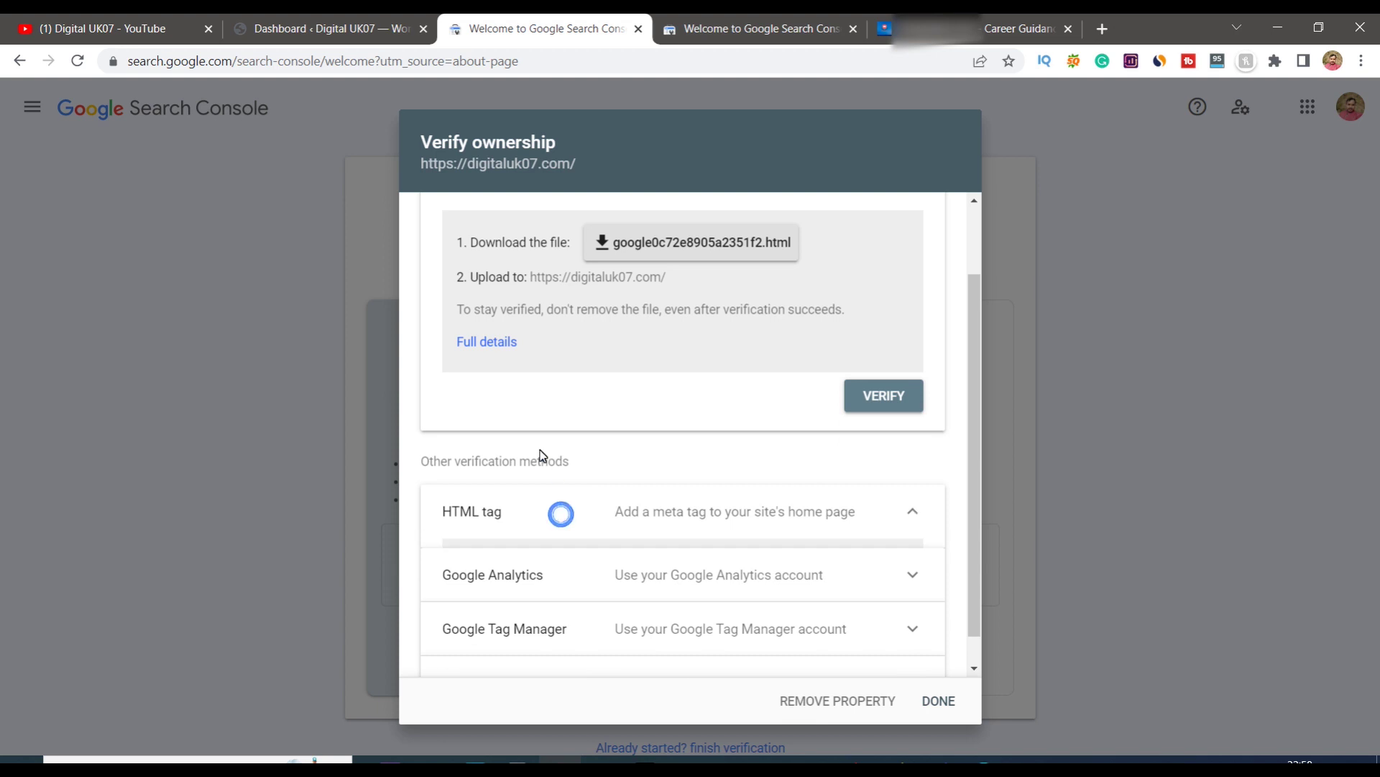
{"action": "left_click", "coordinate": [903, 503]}
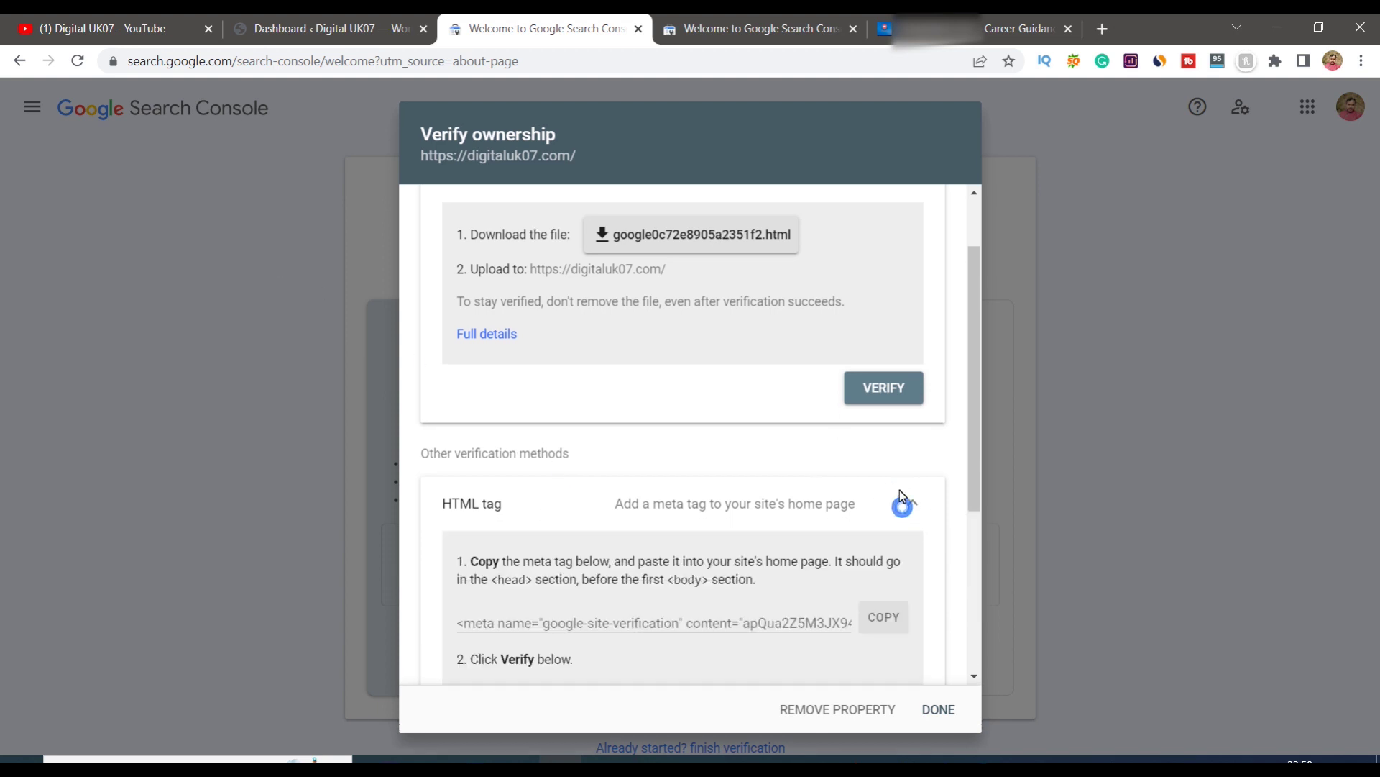
{"action": "left_click", "coordinate": [882, 620]}
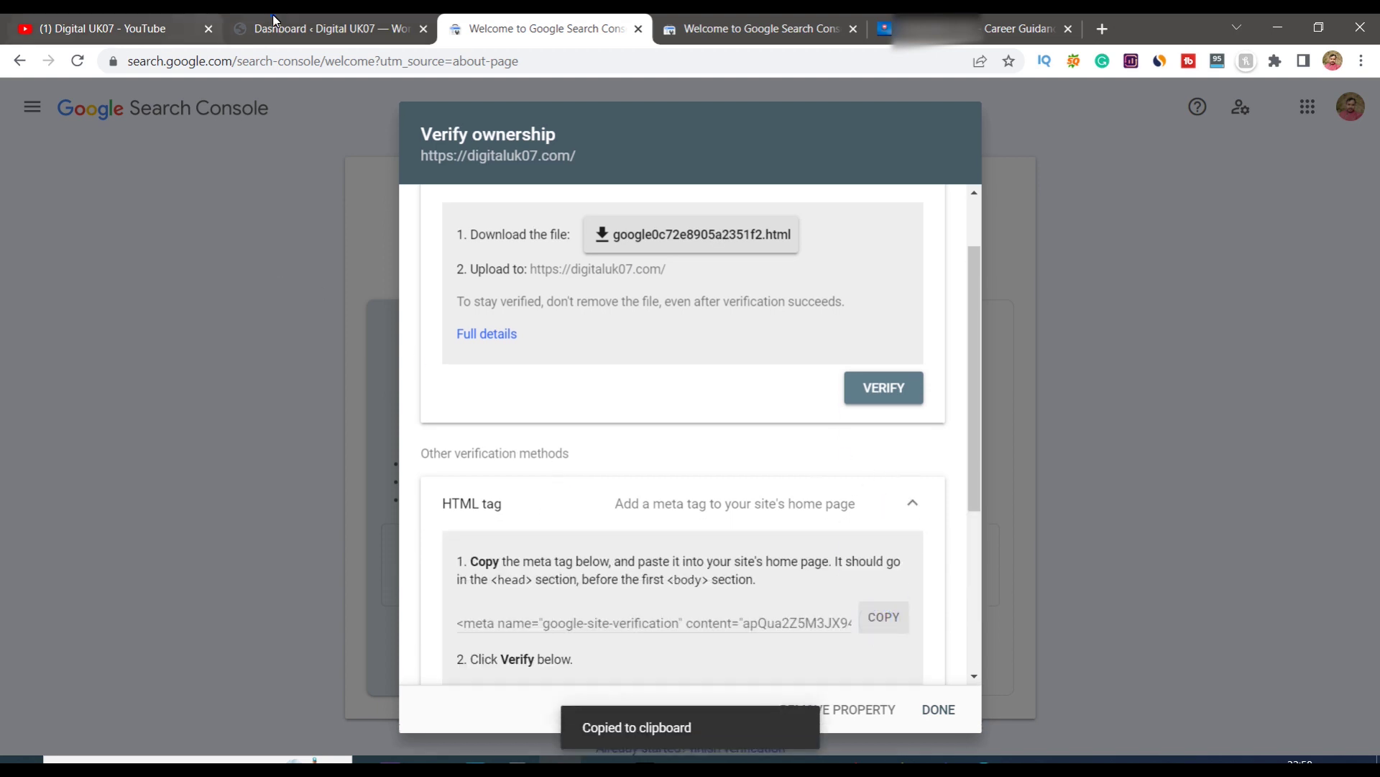
Open the WP Newspaper theme's header.php in the WordPress Theme File Editor.
{"action": "left_click", "coordinate": [316, 28]}
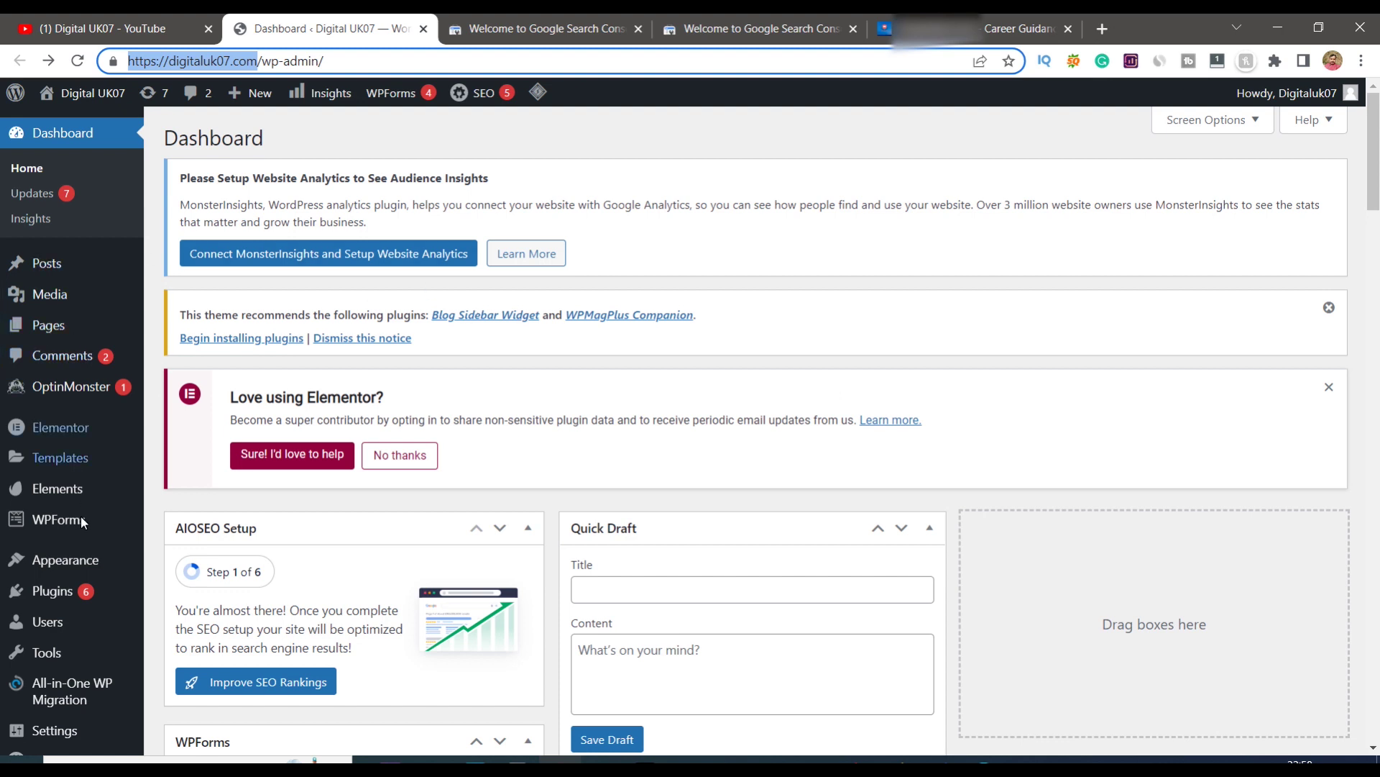
{"action": "mouse_move", "coordinate": [89, 553]}
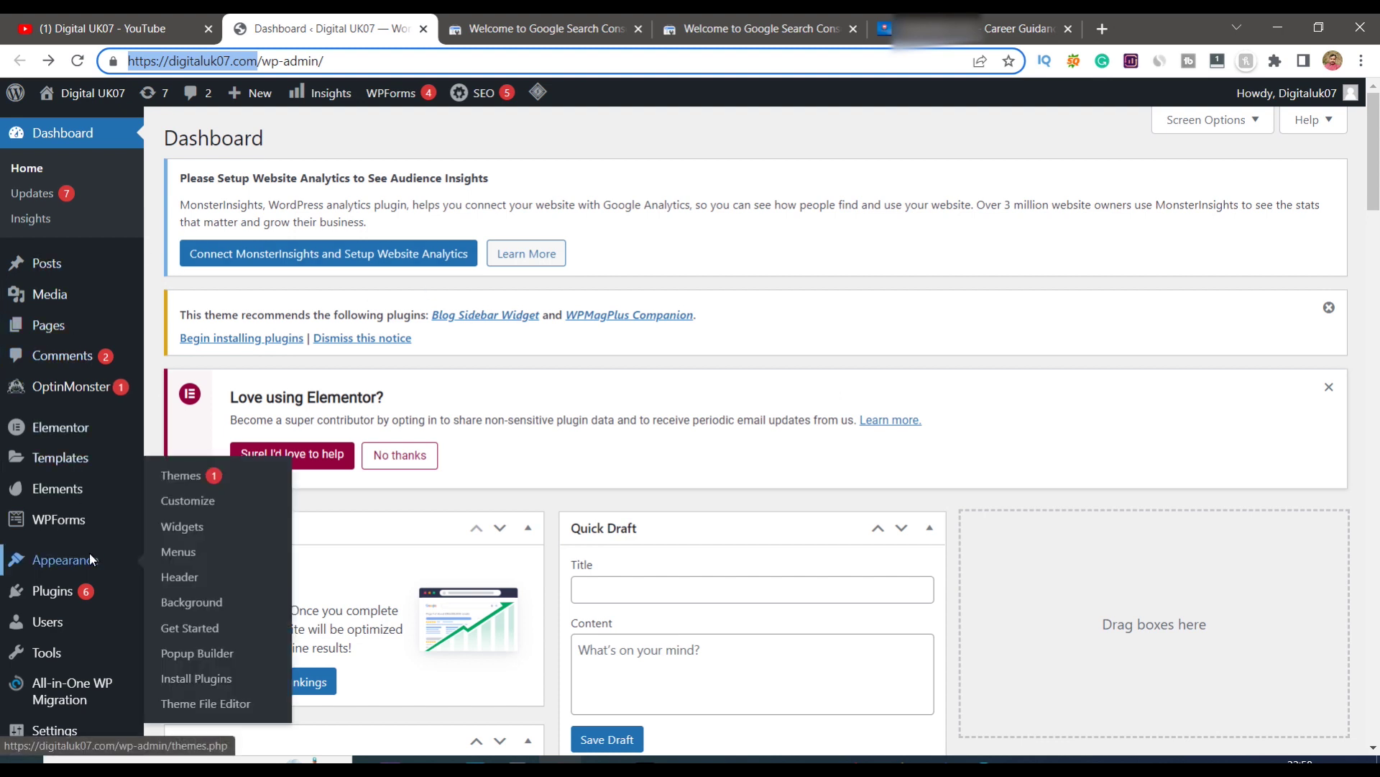
{"action": "left_click", "coordinate": [205, 704]}
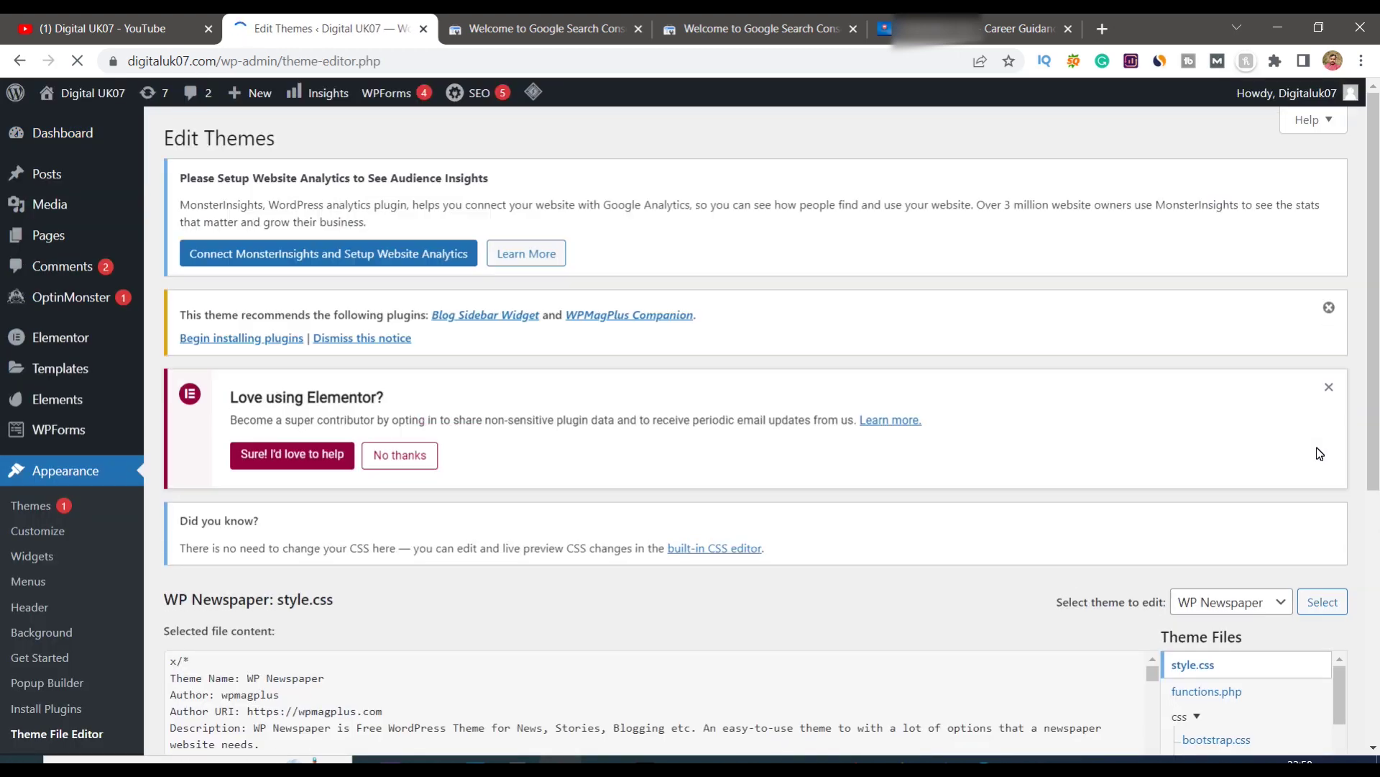
{"action": "scroll", "coordinate": [1300, 511], "scroll_direction": "down", "scroll_amount": 5}
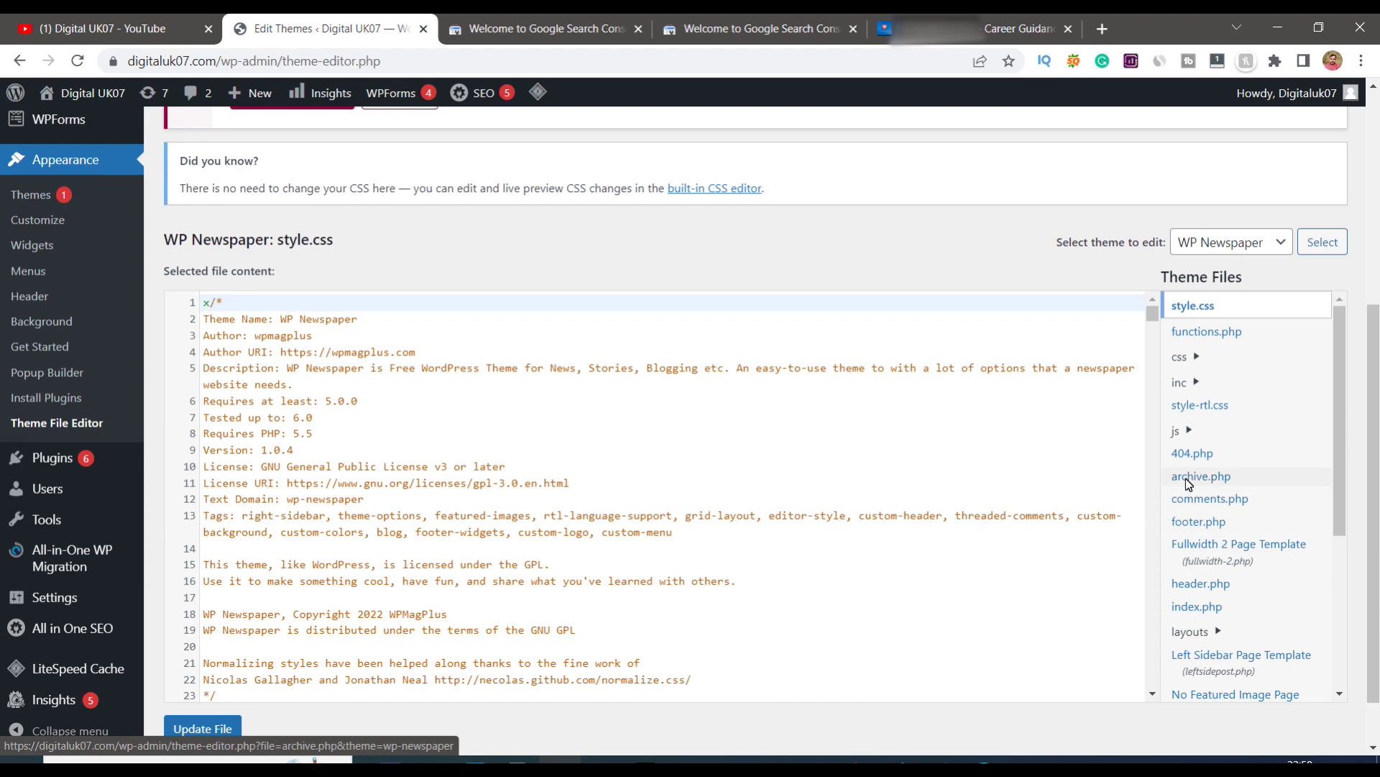
{"action": "left_click", "coordinate": [1189, 584]}
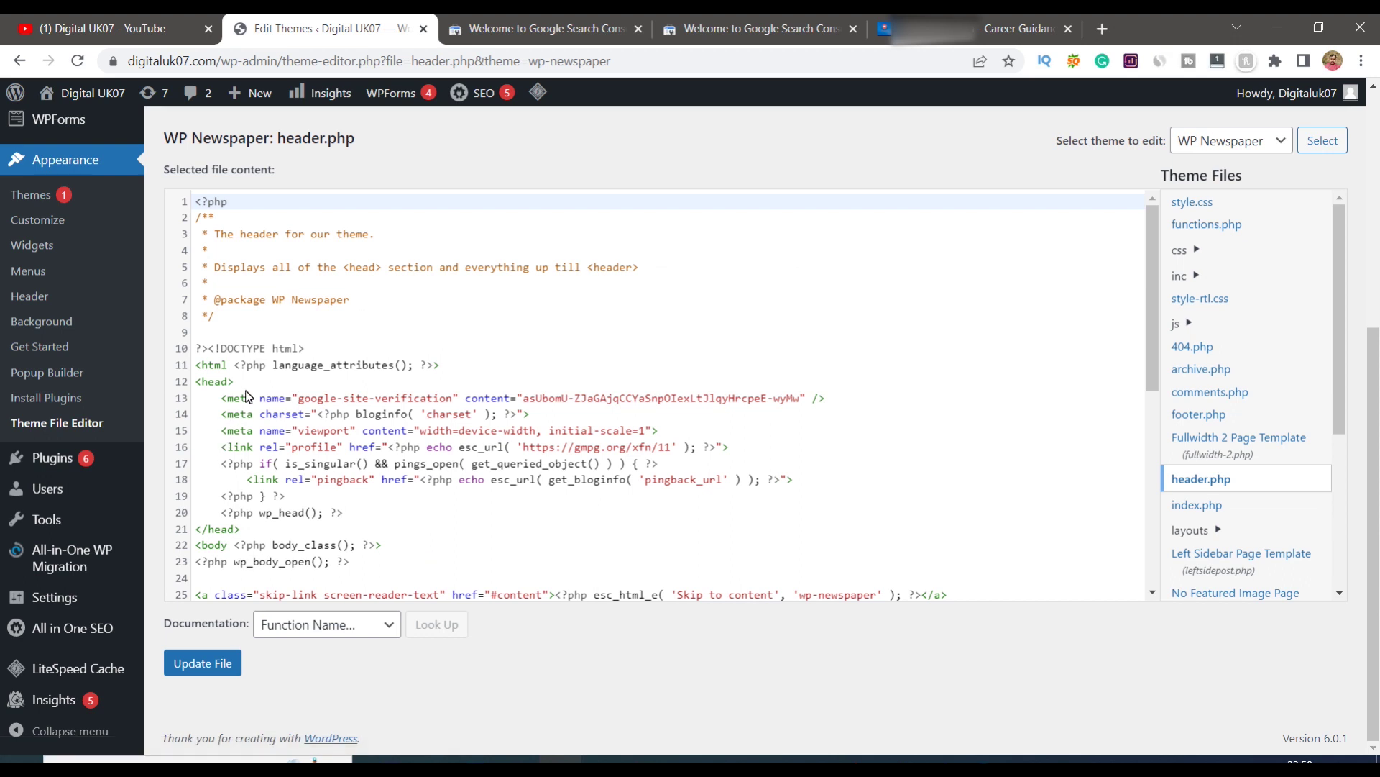
Replace the google-site-verification meta tag in the head section of header.php with the copied verification tag and update the file.
{"action": "scroll", "coordinate": [221, 400], "scroll_direction": "down", "scroll_amount": 1}
{"action": "left_click_drag", "start_coordinate": [216, 308], "coordinate": [861, 307]}
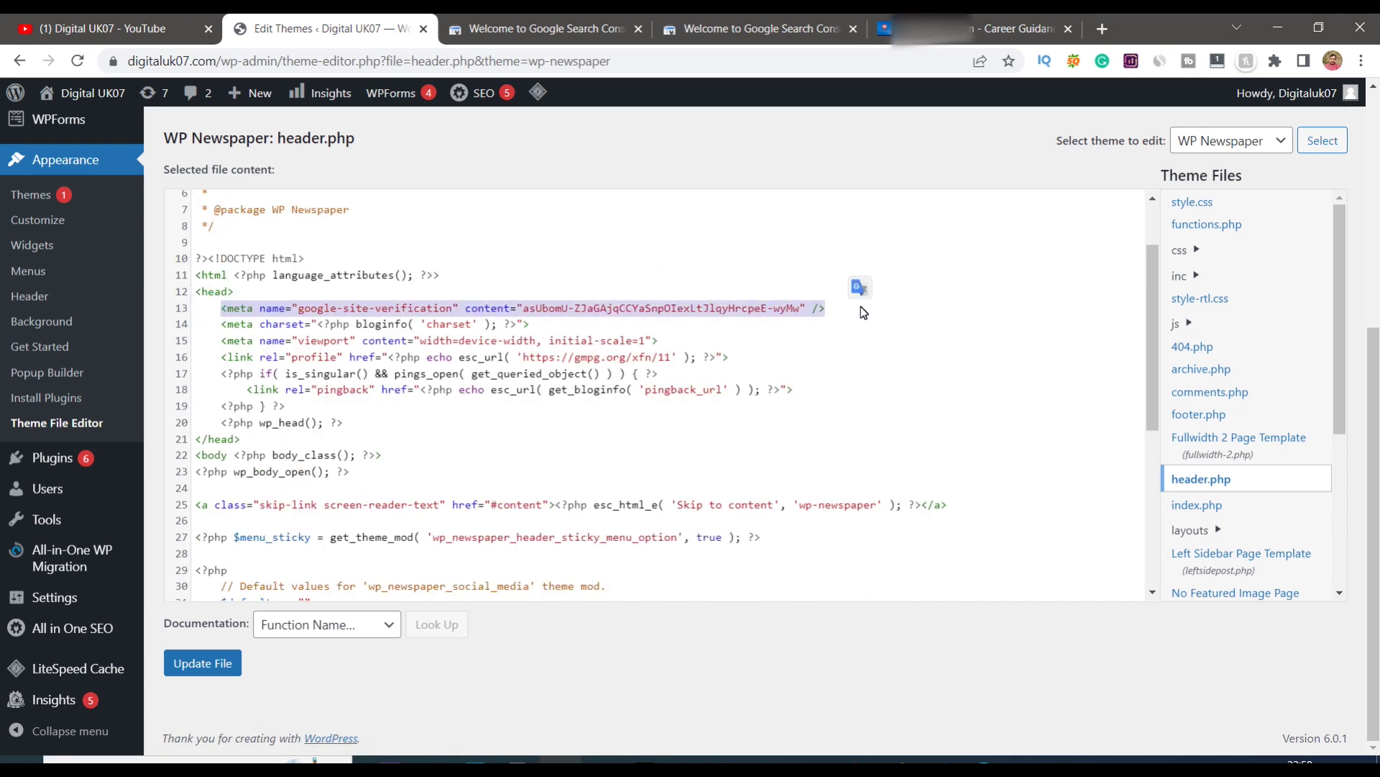
{"action": "key", "text": "Delete"}
{"action": "key", "text": "ctrl+v"}
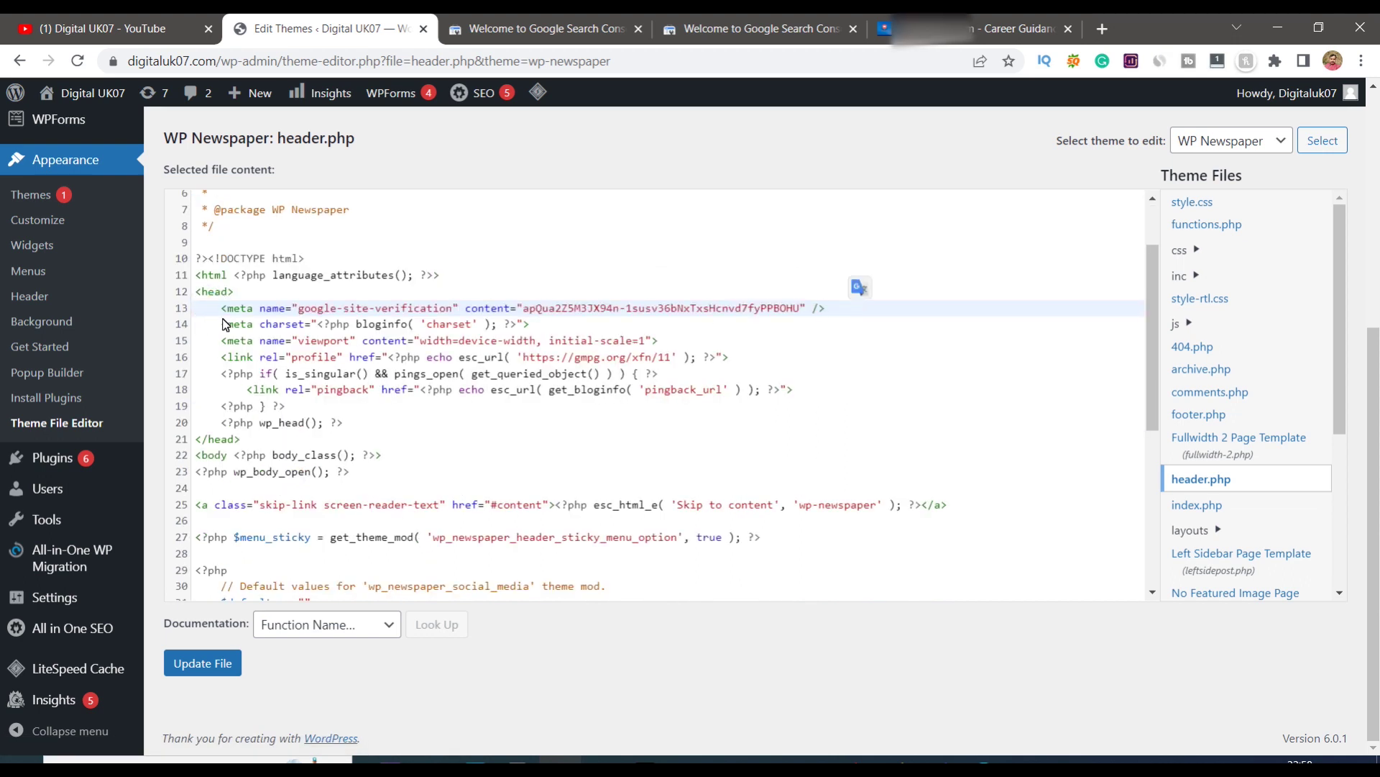
{"action": "left_click", "coordinate": [202, 662]}
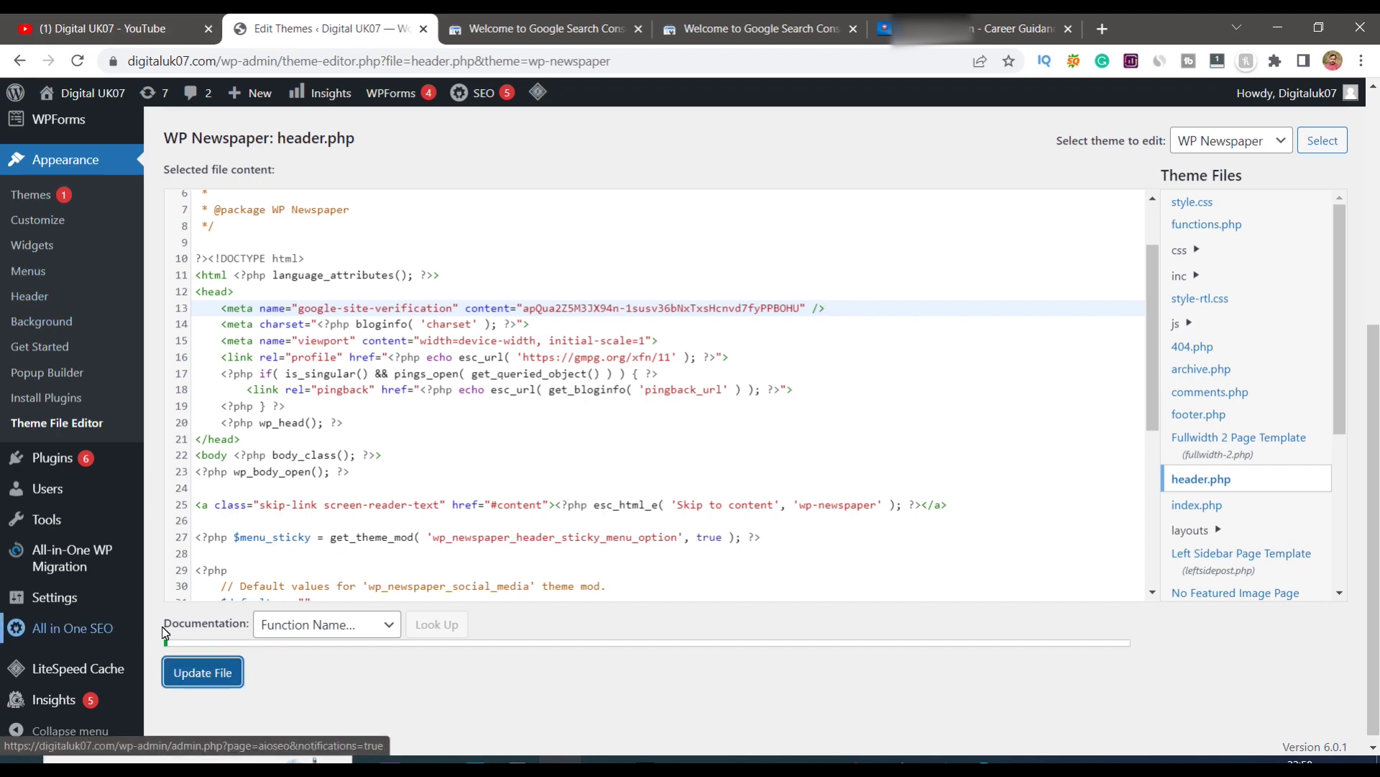
Return to the Verify ownership dialog in Search Console and review the HTML tag method down to its verify option.
{"action": "left_click", "coordinate": [517, 28]}
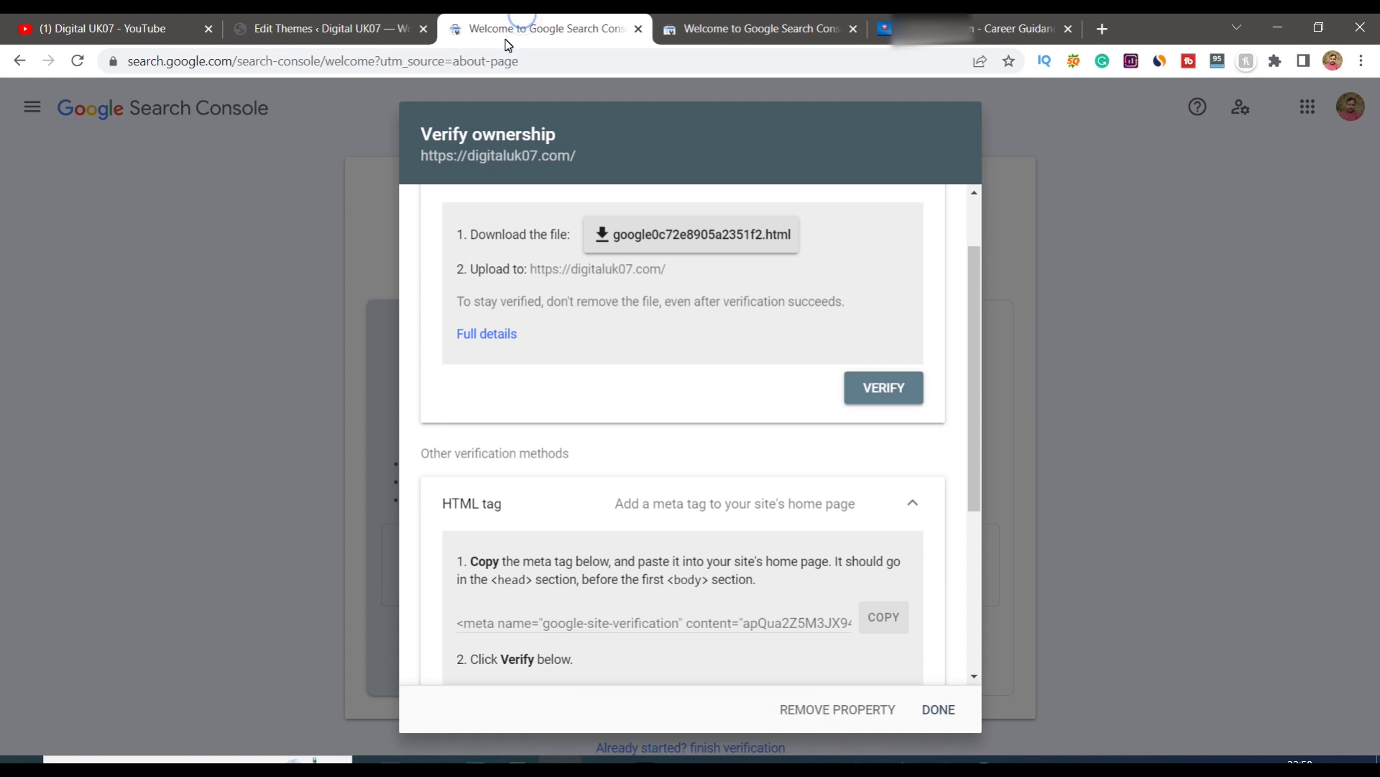
{"action": "scroll", "coordinate": [783, 507], "scroll_direction": "down", "scroll_amount": 2}
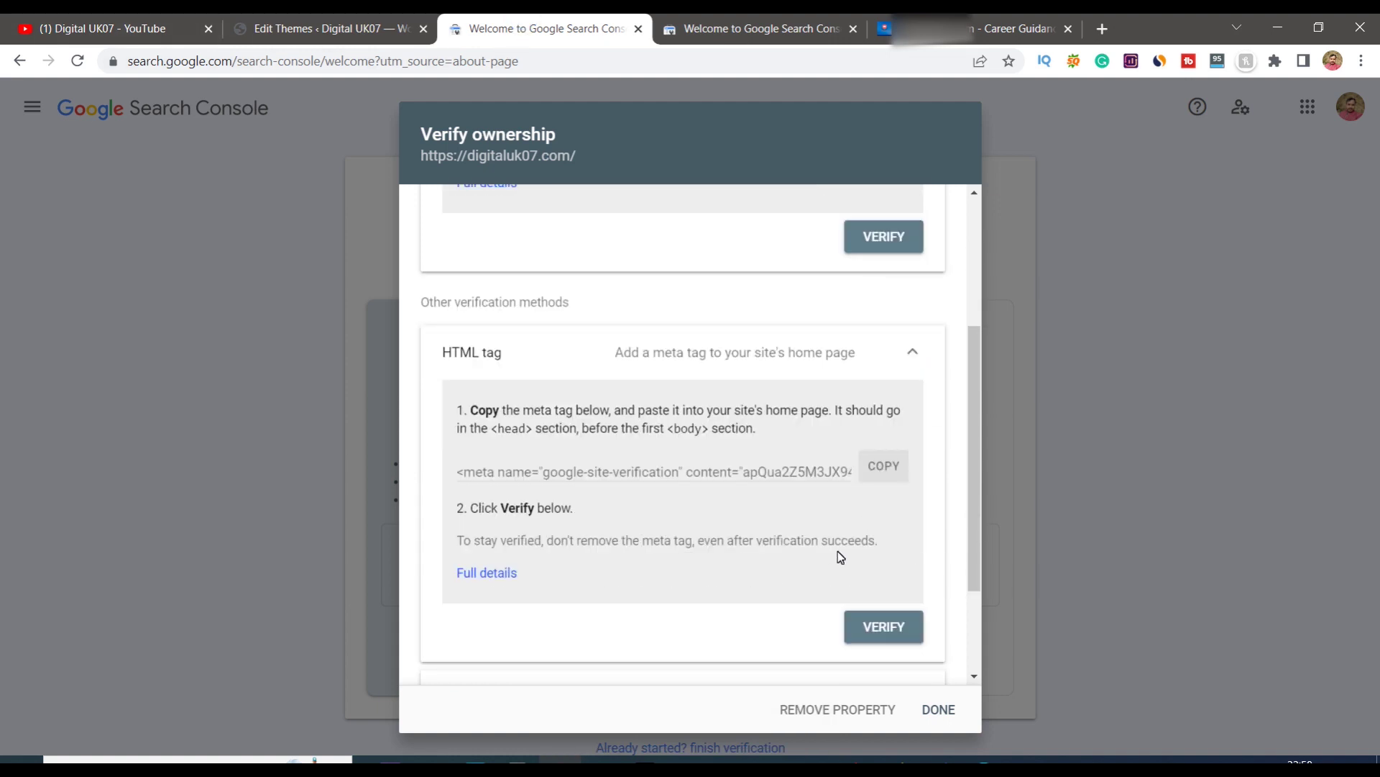
{"action": "scroll", "coordinate": [834, 554], "scroll_direction": "down", "scroll_amount": 1}
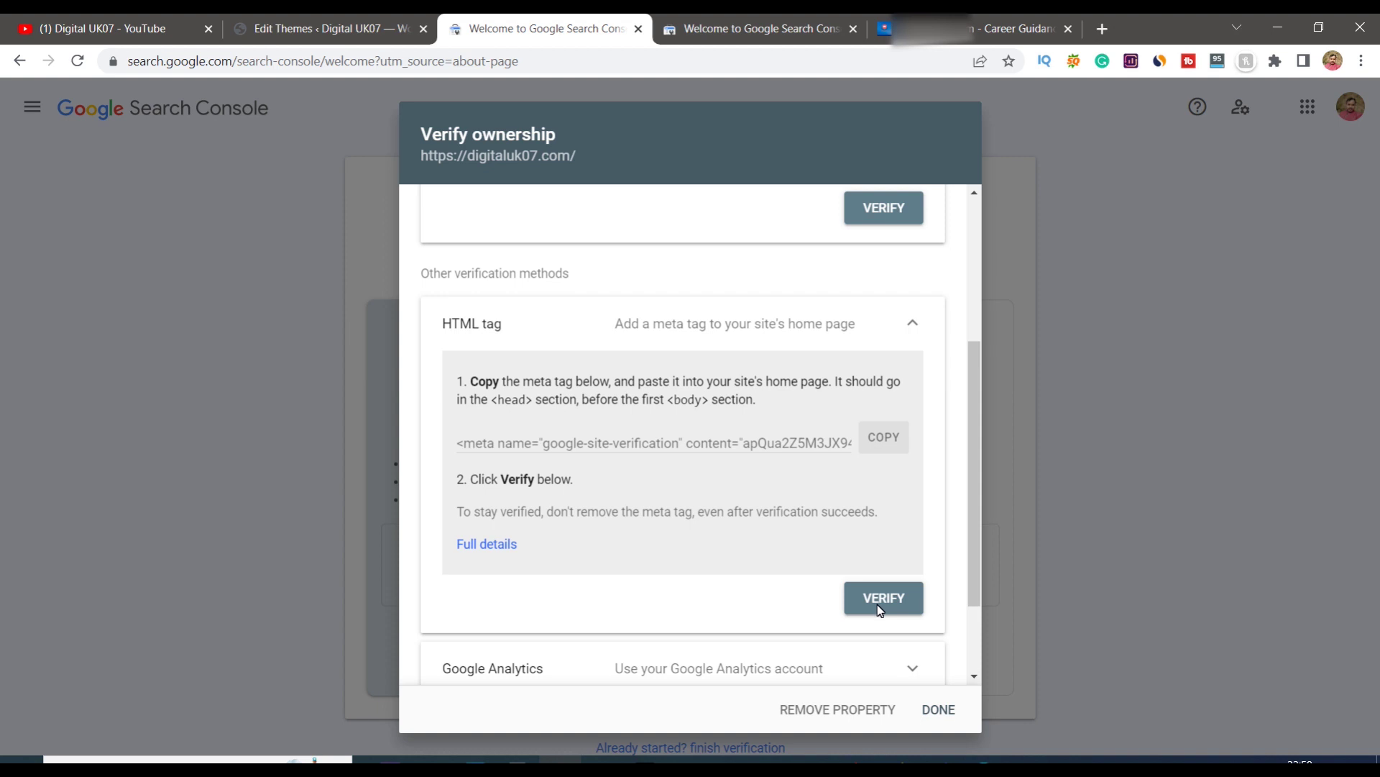
Go to the auto-verified property in the other Search Console tab and view its Performance report and Sitemaps page.
{"action": "key", "text": "ctrl+Tab"}
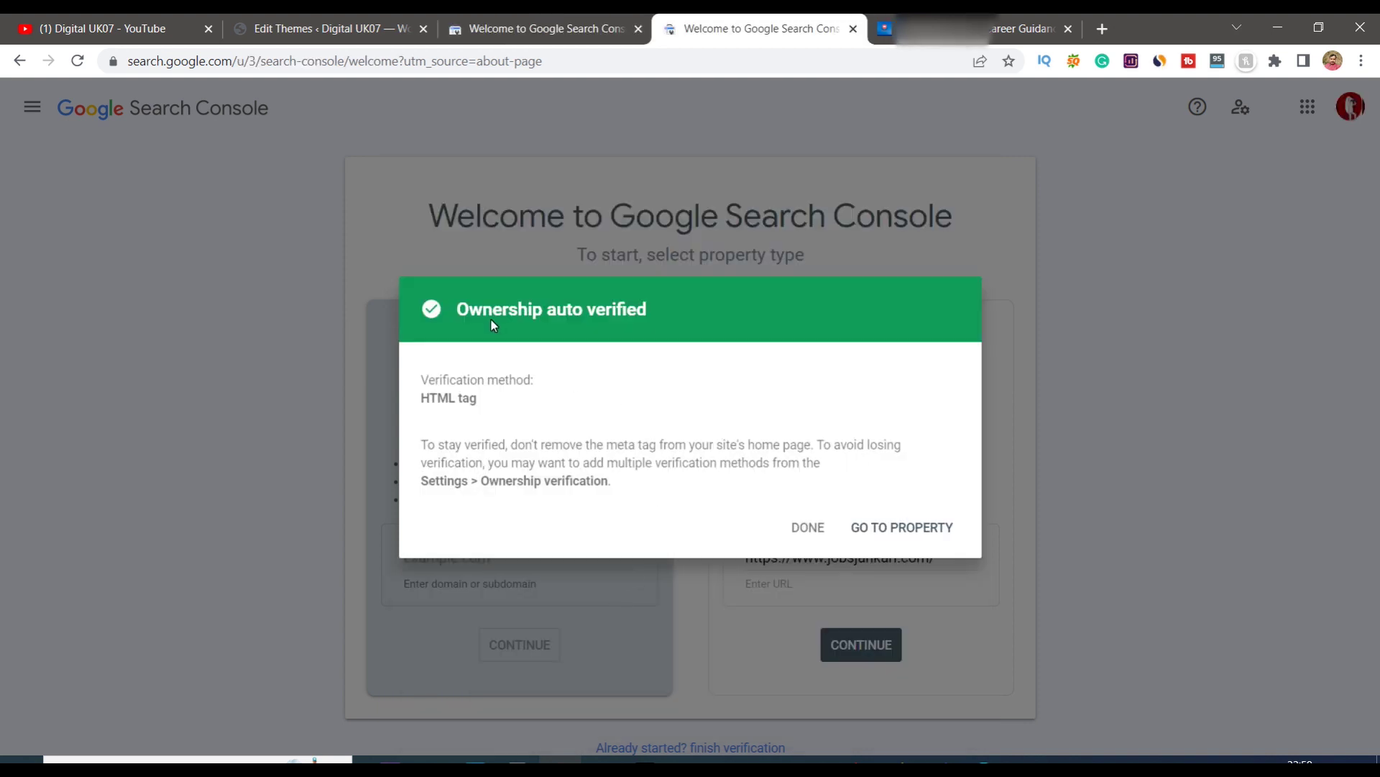
{"action": "left_click", "coordinate": [885, 528]}
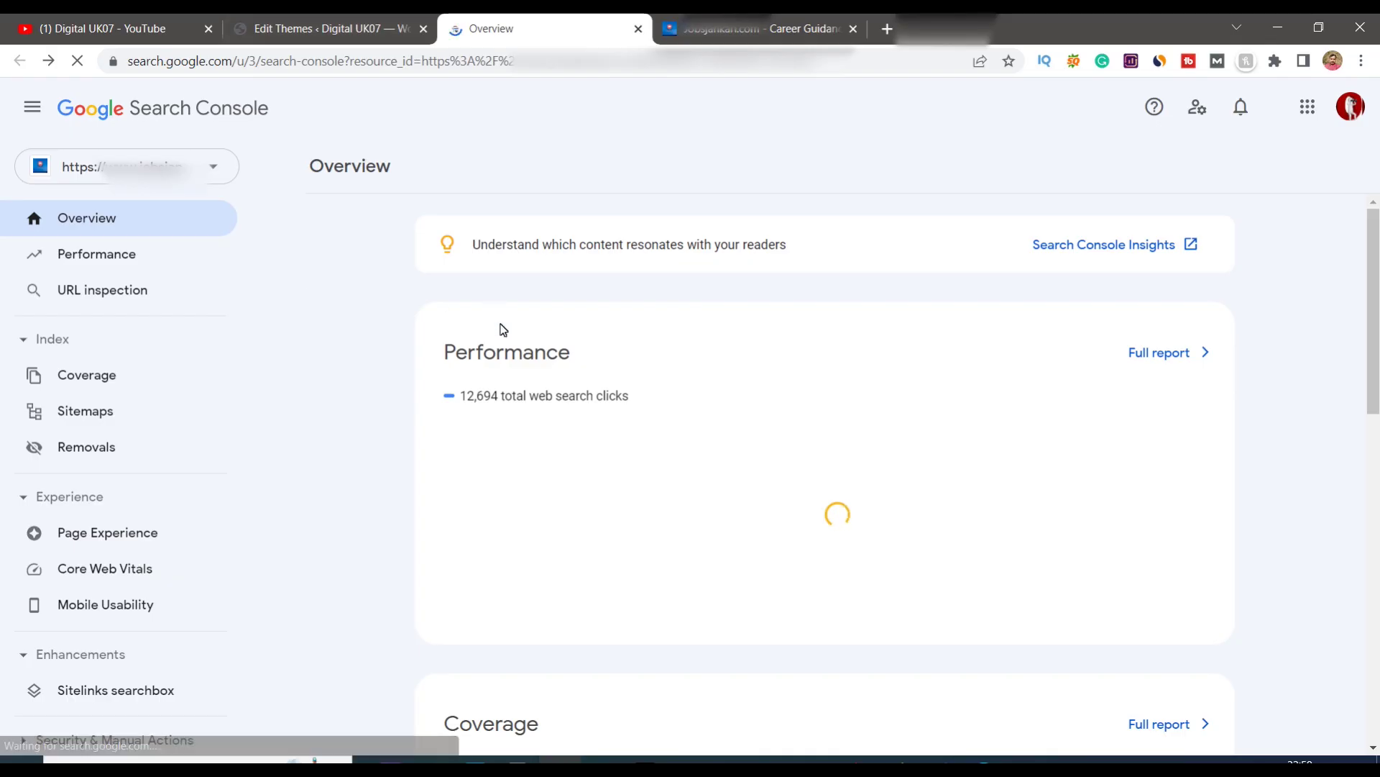
{"action": "left_click", "coordinate": [121, 255]}
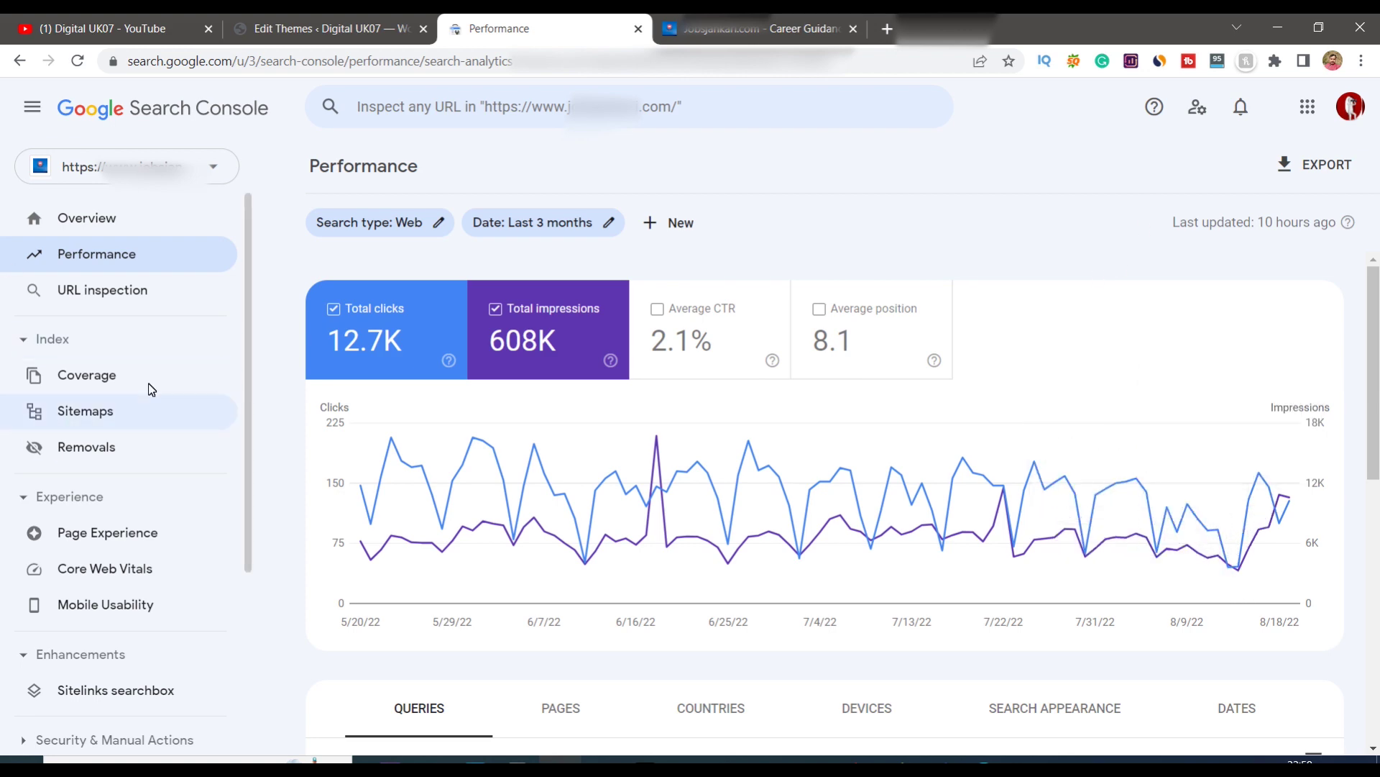
{"action": "left_click", "coordinate": [100, 413]}
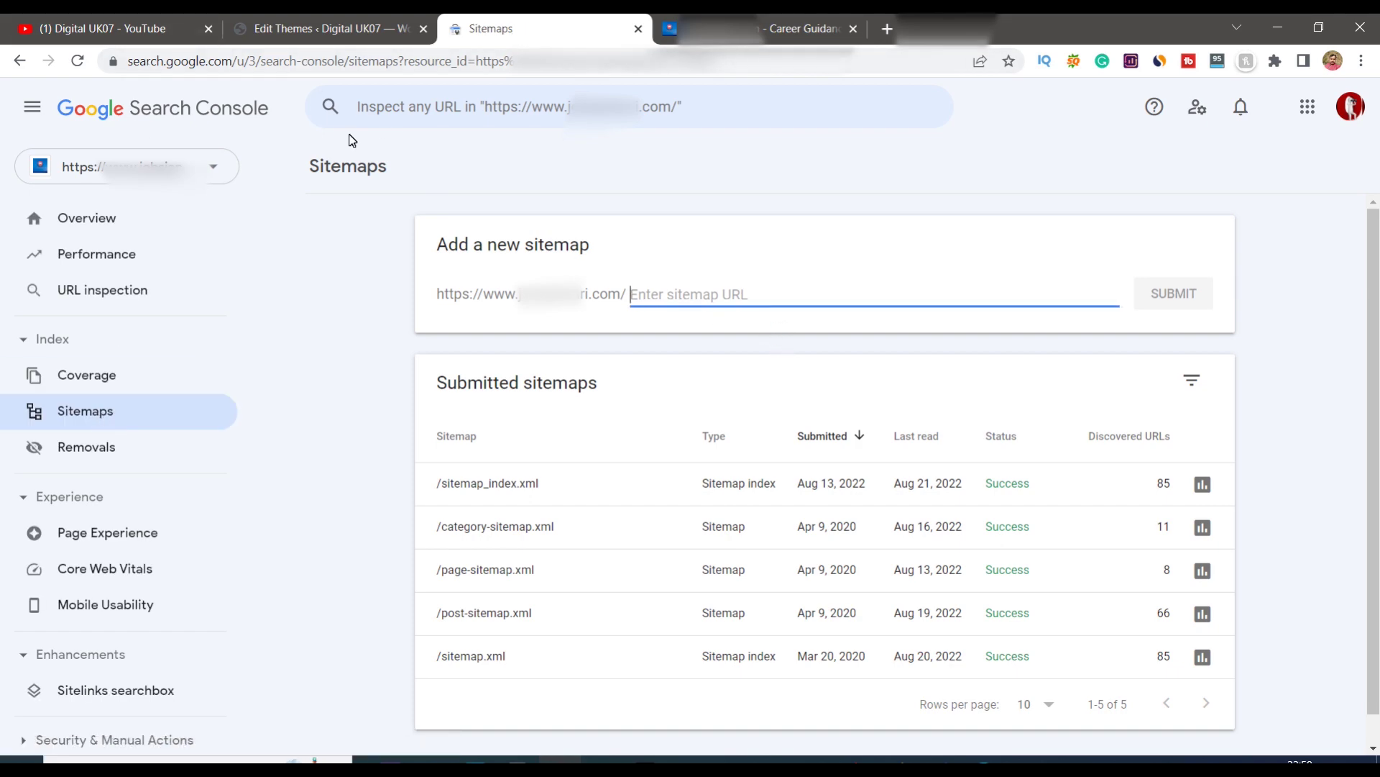
Return to the WordPress dashboard and open the All in One SEO Sitemaps settings at the General Sitemap preview option.
{"action": "left_click", "coordinate": [316, 28]}
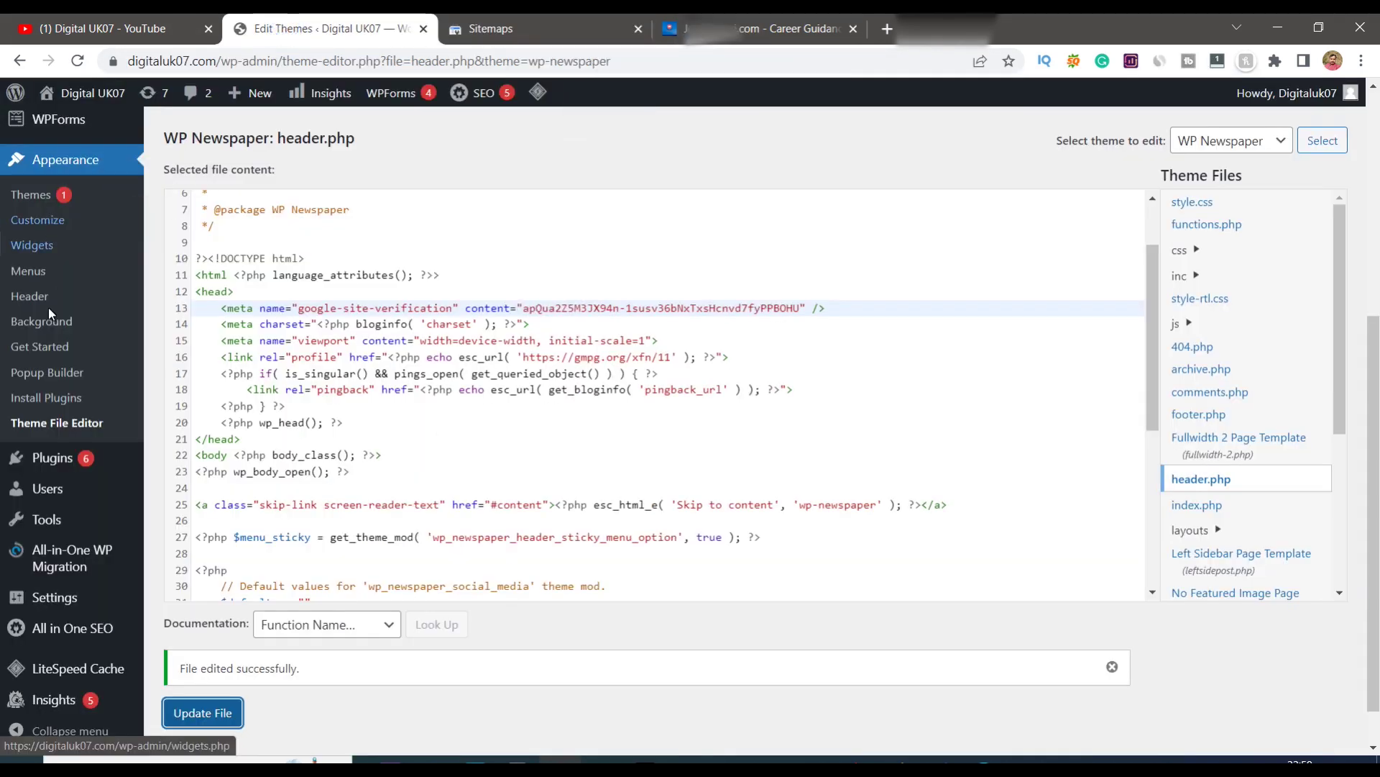
{"action": "scroll", "coordinate": [59, 442], "scroll_direction": "up", "scroll_amount": 5}
{"action": "left_click", "coordinate": [63, 137]}
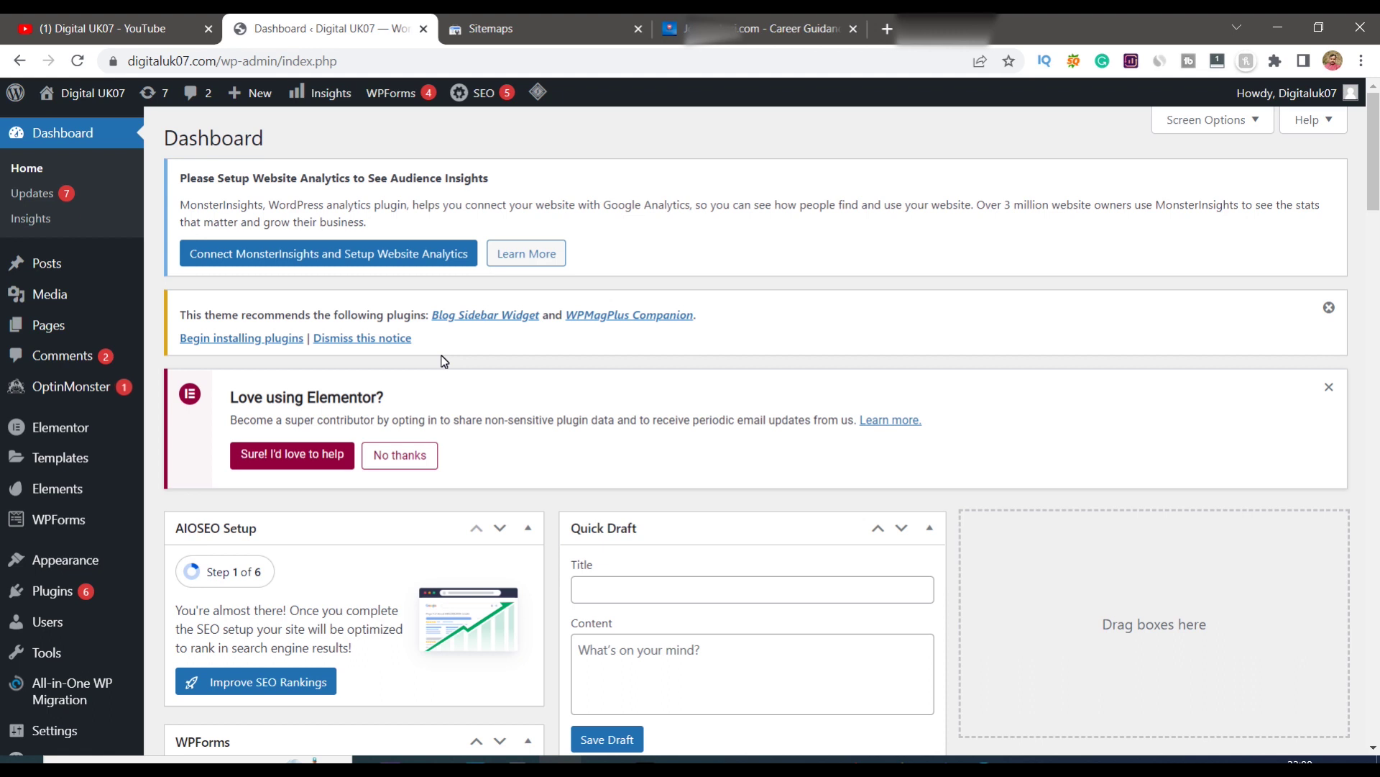
{"action": "mouse_move", "coordinate": [110, 549]}
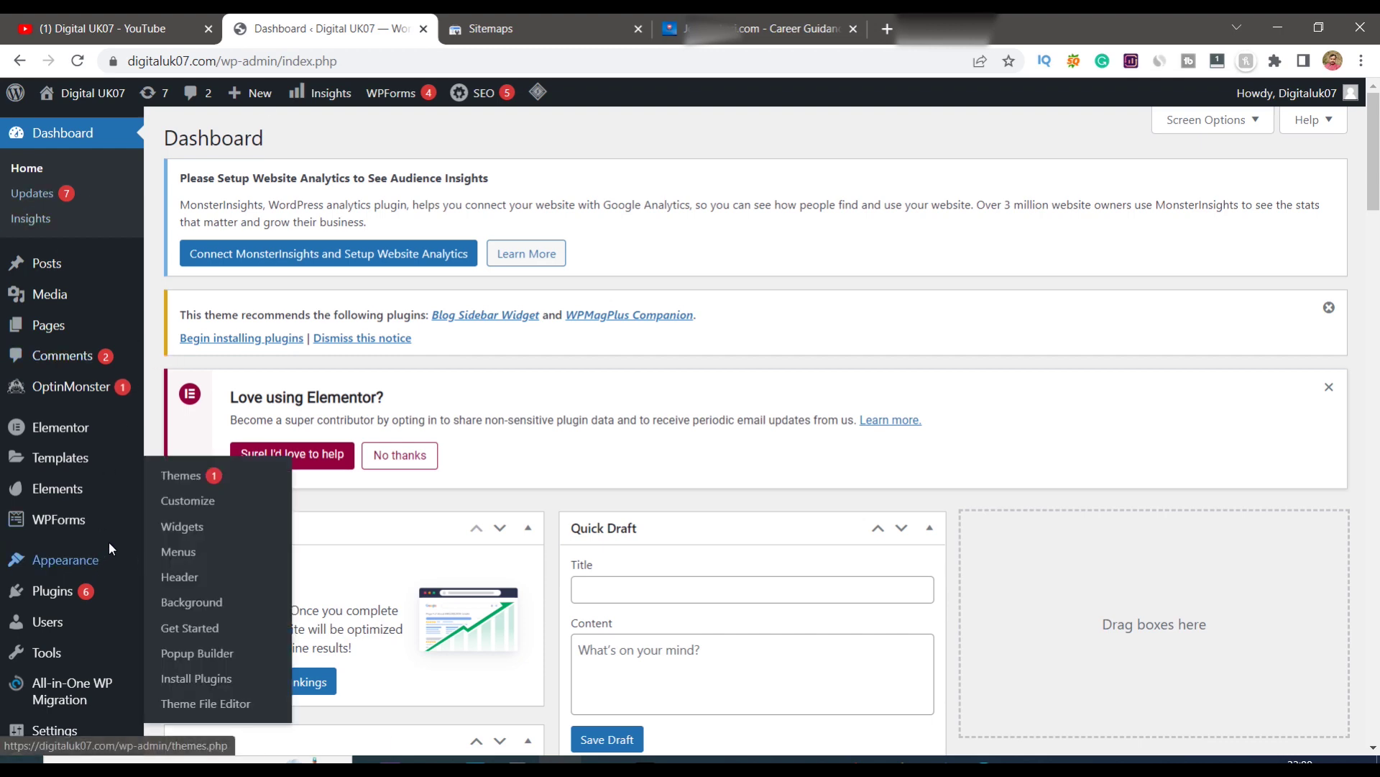
{"action": "scroll", "coordinate": [110, 548], "scroll_direction": "down", "scroll_amount": 3}
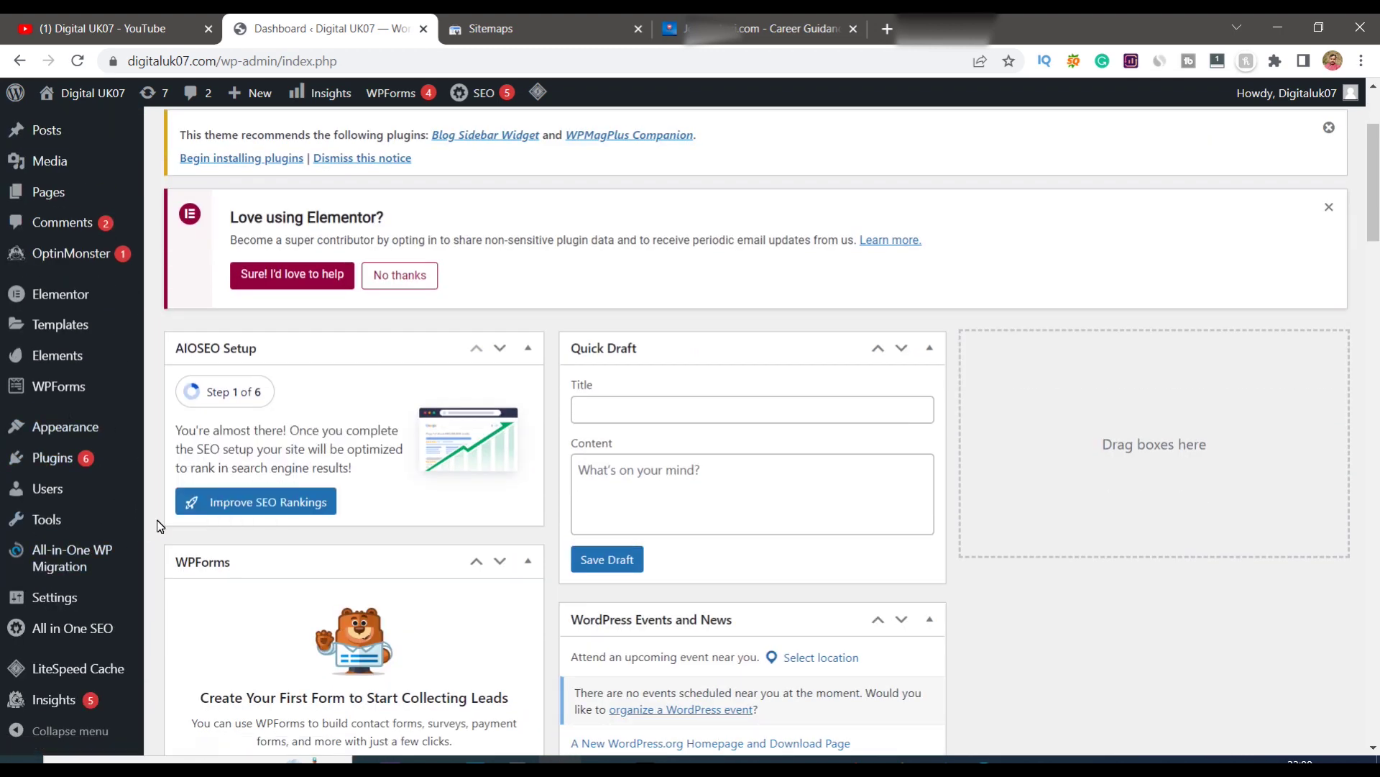
{"action": "mouse_move", "coordinate": [77, 572]}
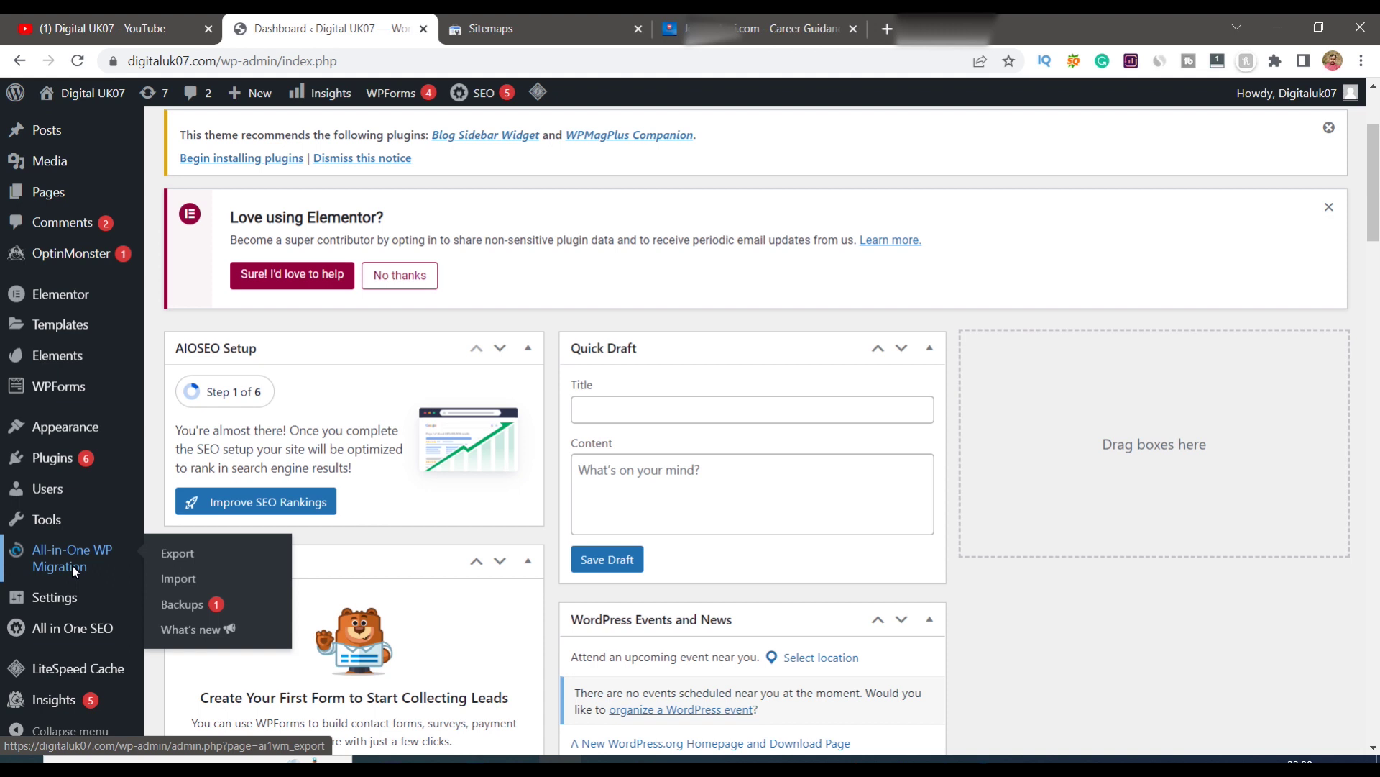
{"action": "mouse_move", "coordinate": [84, 630]}
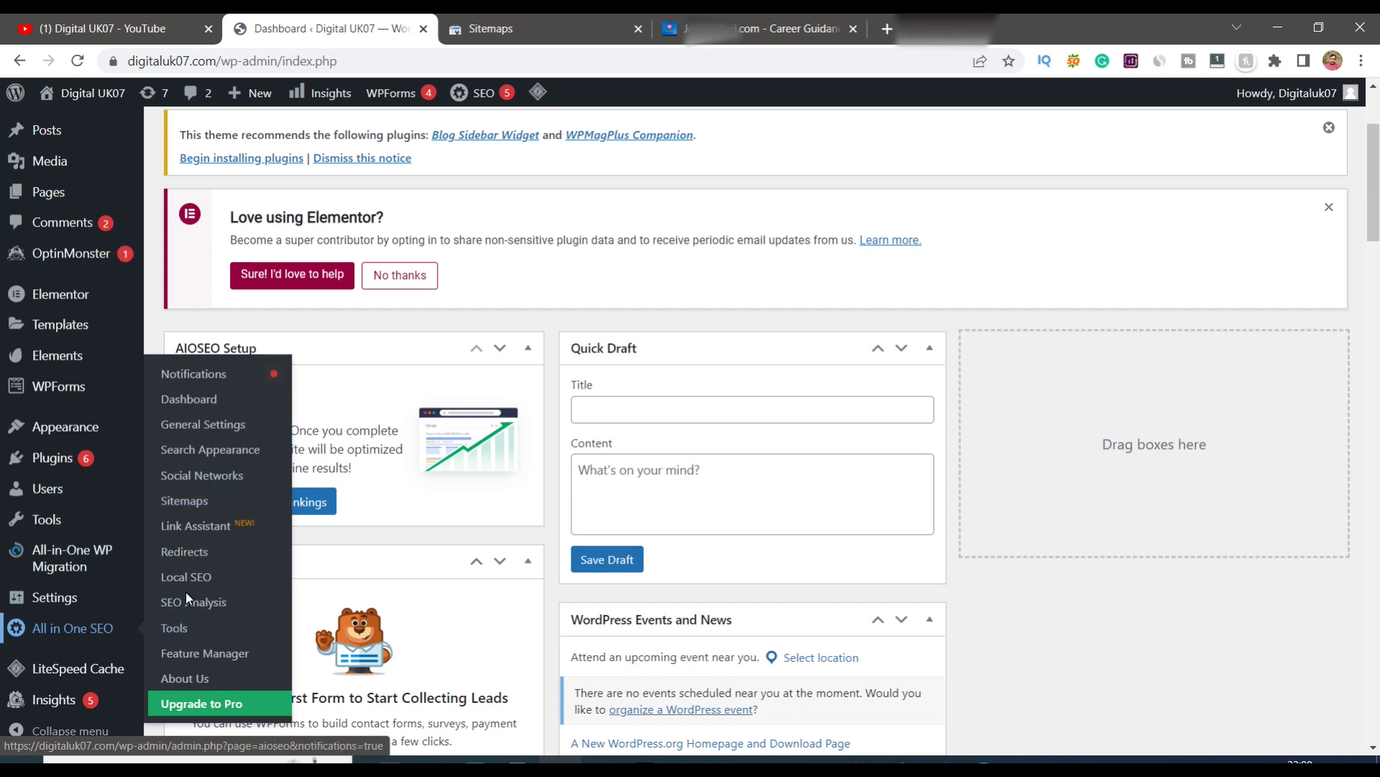
{"action": "left_click", "coordinate": [192, 498]}
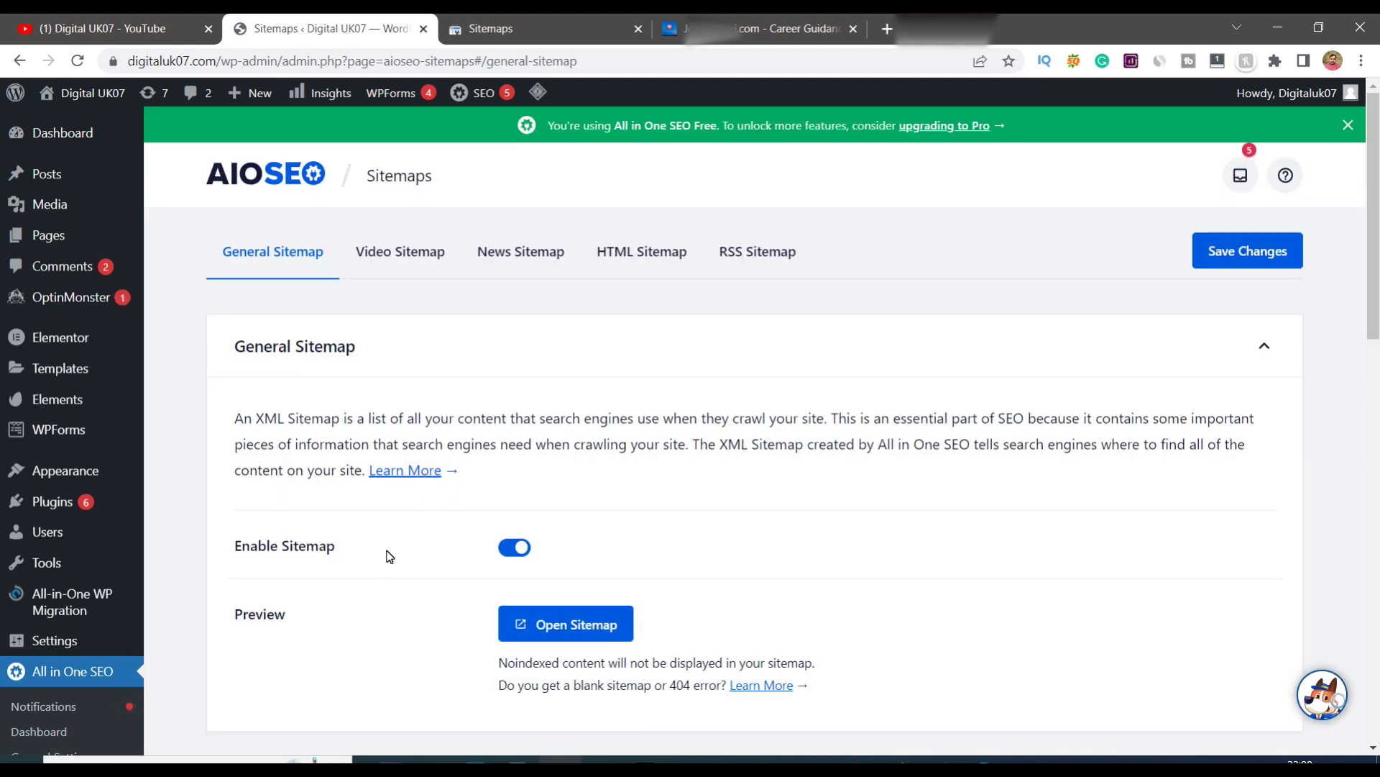
{"action": "scroll", "coordinate": [389, 554], "scroll_direction": "down", "scroll_amount": 1}
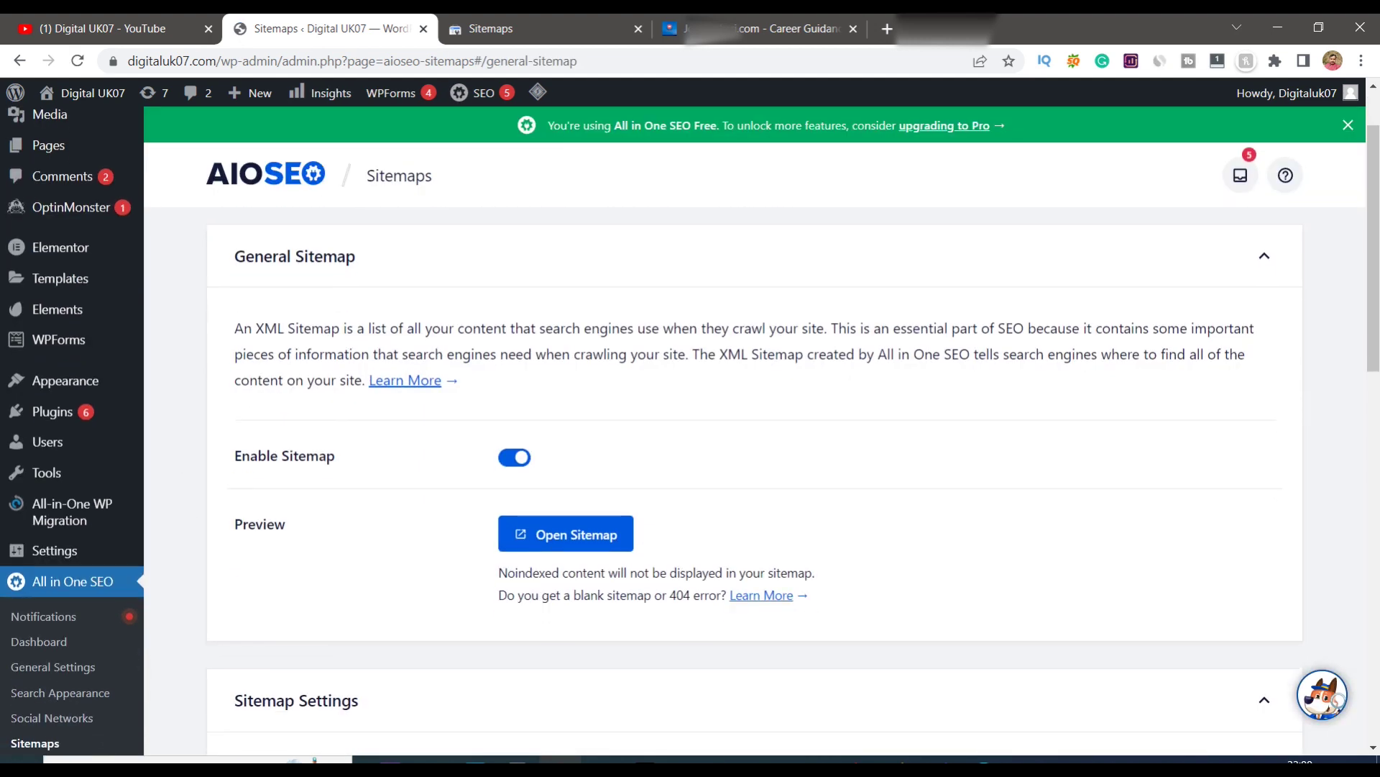
Open the generated XML sitemap, select its address digitaluk07.com/sitemap.xml, and return to the Search Console Sitemaps page.
{"action": "left_click", "coordinate": [561, 541]}
{"action": "left_click", "coordinate": [246, 61]}
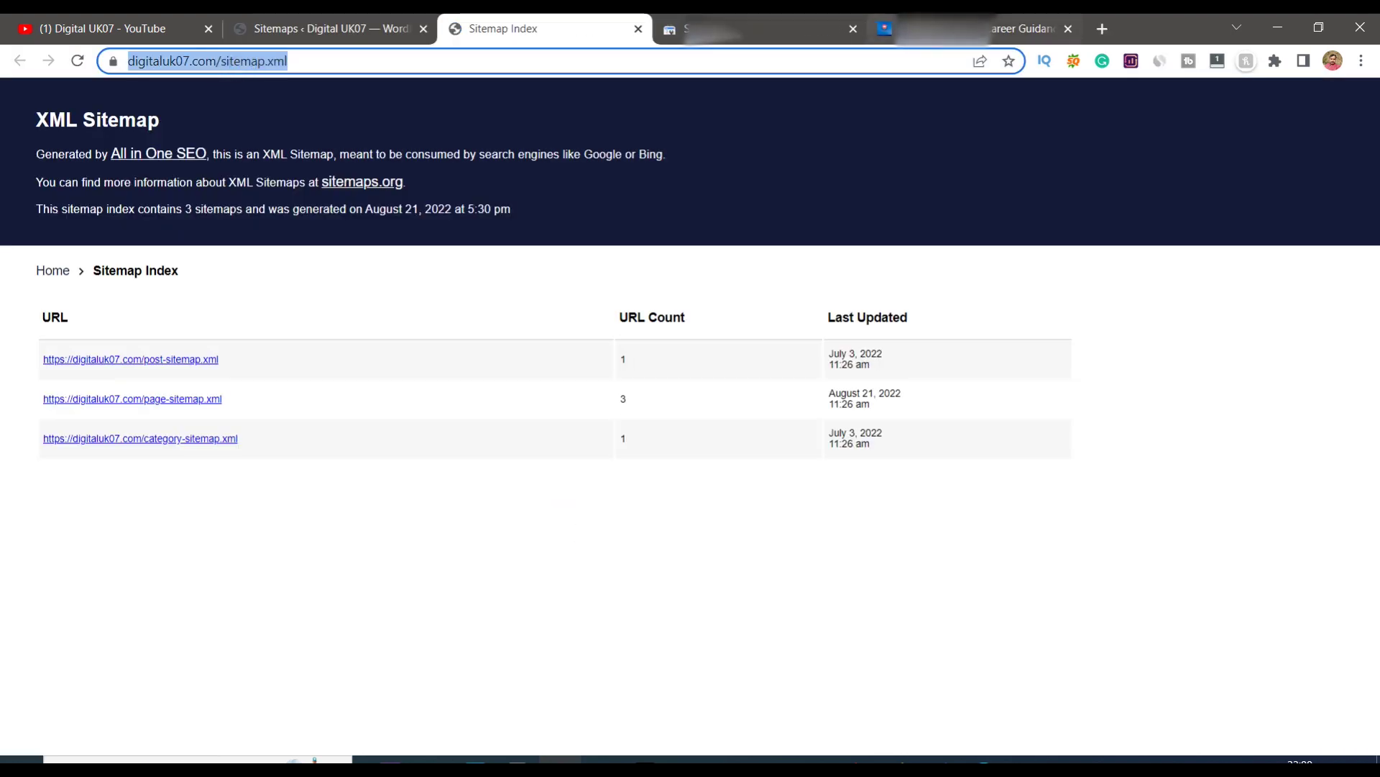
{"action": "left_click", "coordinate": [863, 21]}
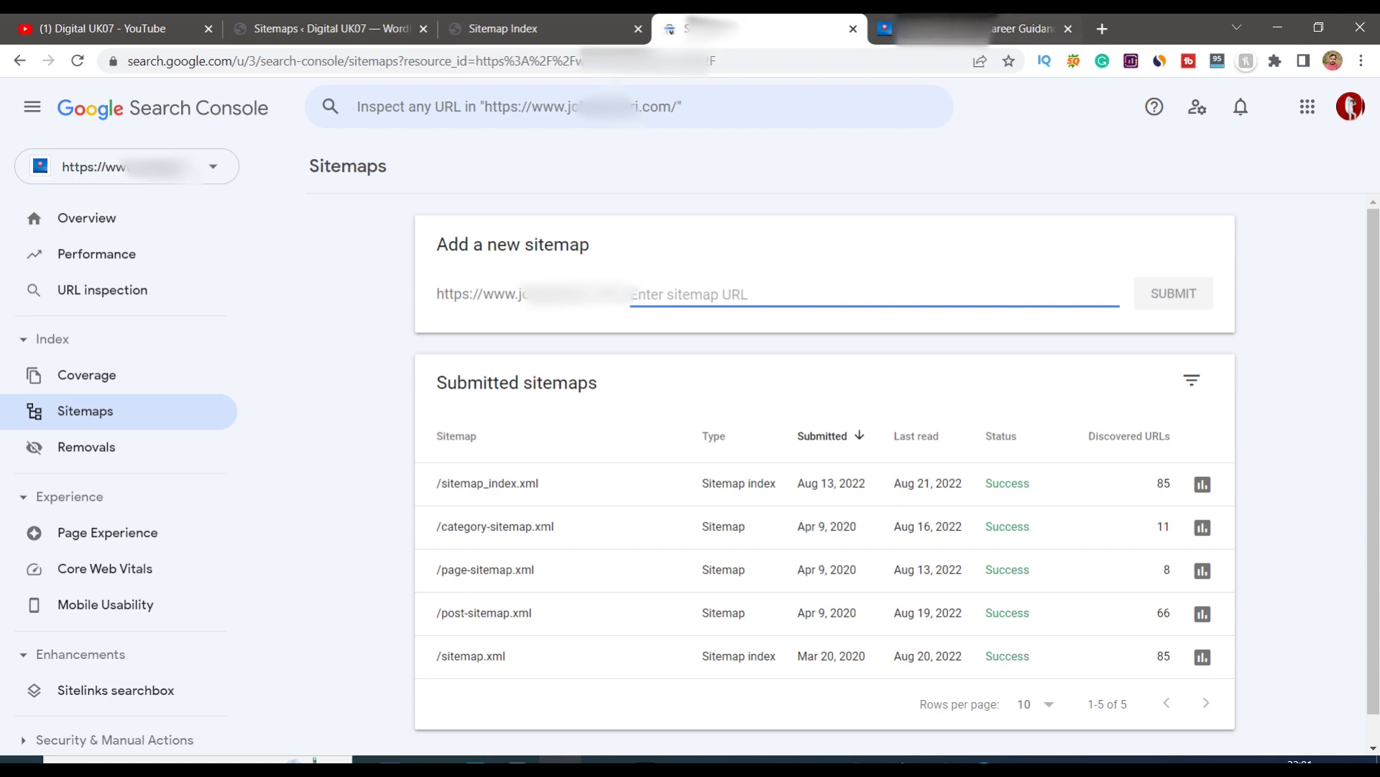
Go to the other website's tab and copy the link address of the UPSSSC Preliminary Examination Test 2022 post.
{"action": "key", "text": "ctrl+Tab"}
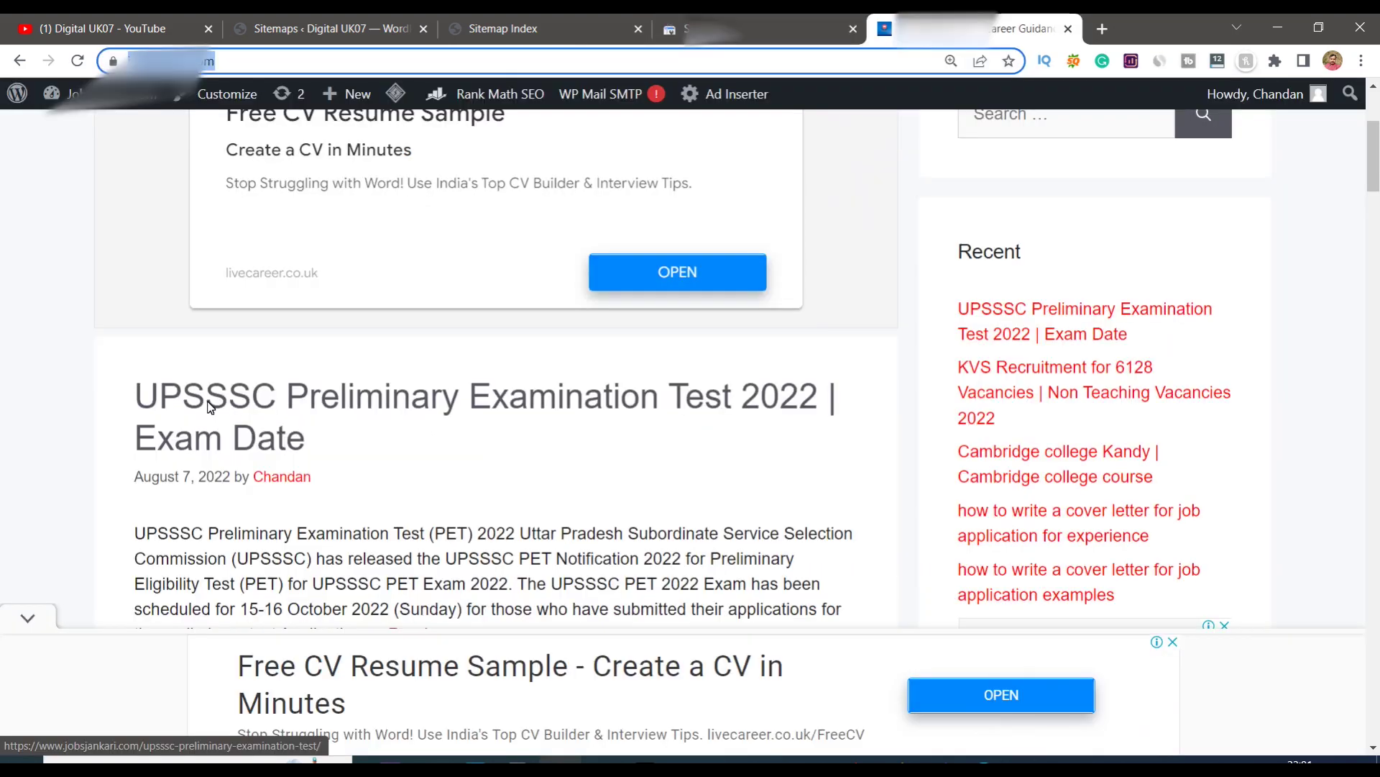
{"action": "right_click", "coordinate": [208, 407]}
{"action": "left_click", "coordinate": [246, 509]}
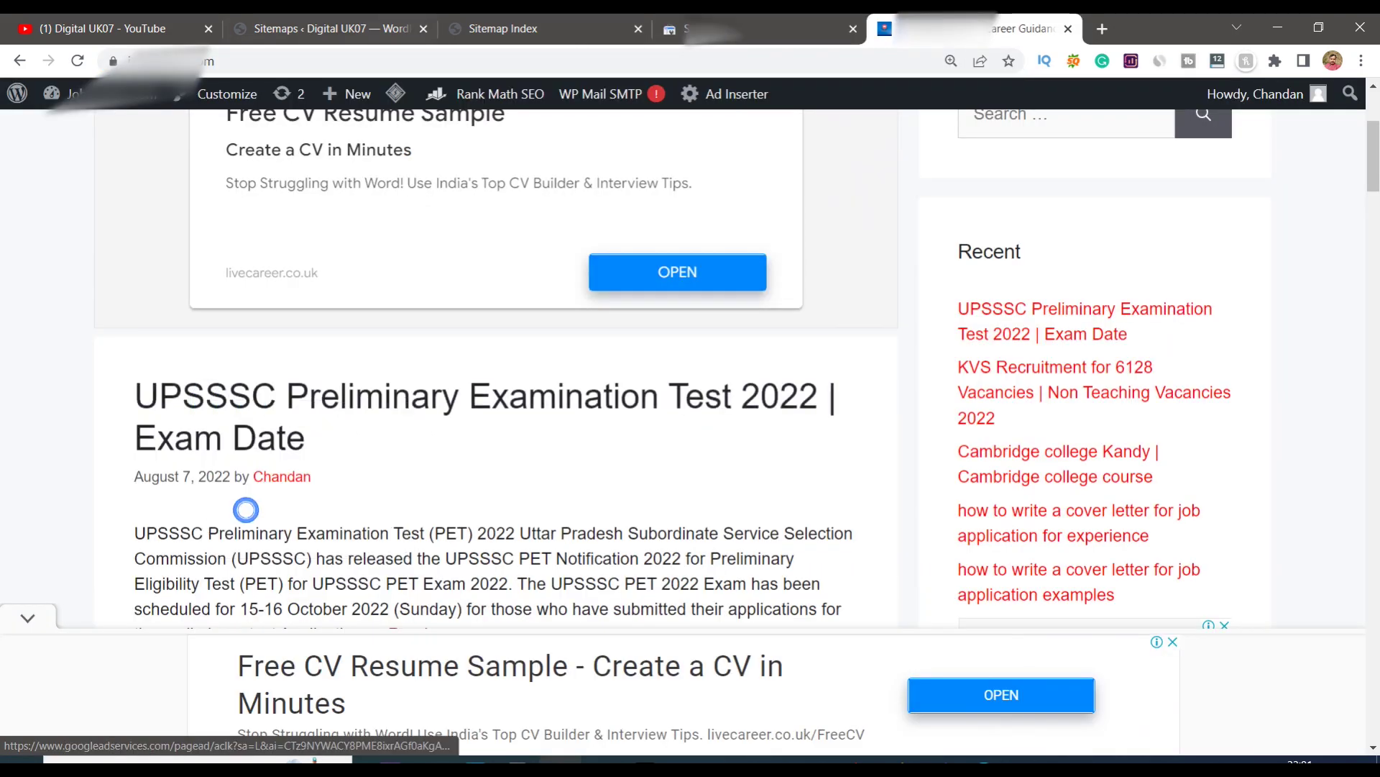
Return to Search Console and run a URL inspection on the copied upsssc-preliminary-examination-test post address.
{"action": "left_click", "coordinate": [719, 29]}
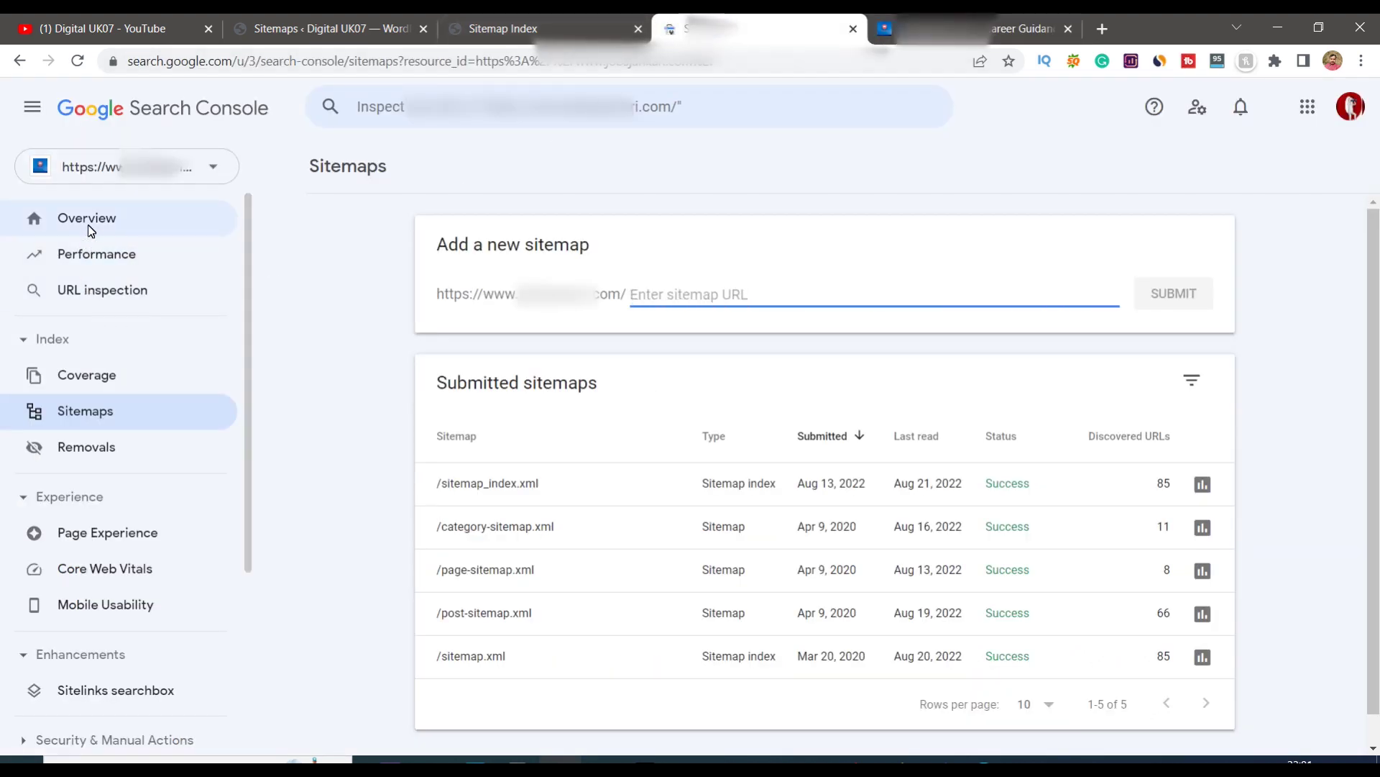
{"action": "left_click", "coordinate": [91, 288]}
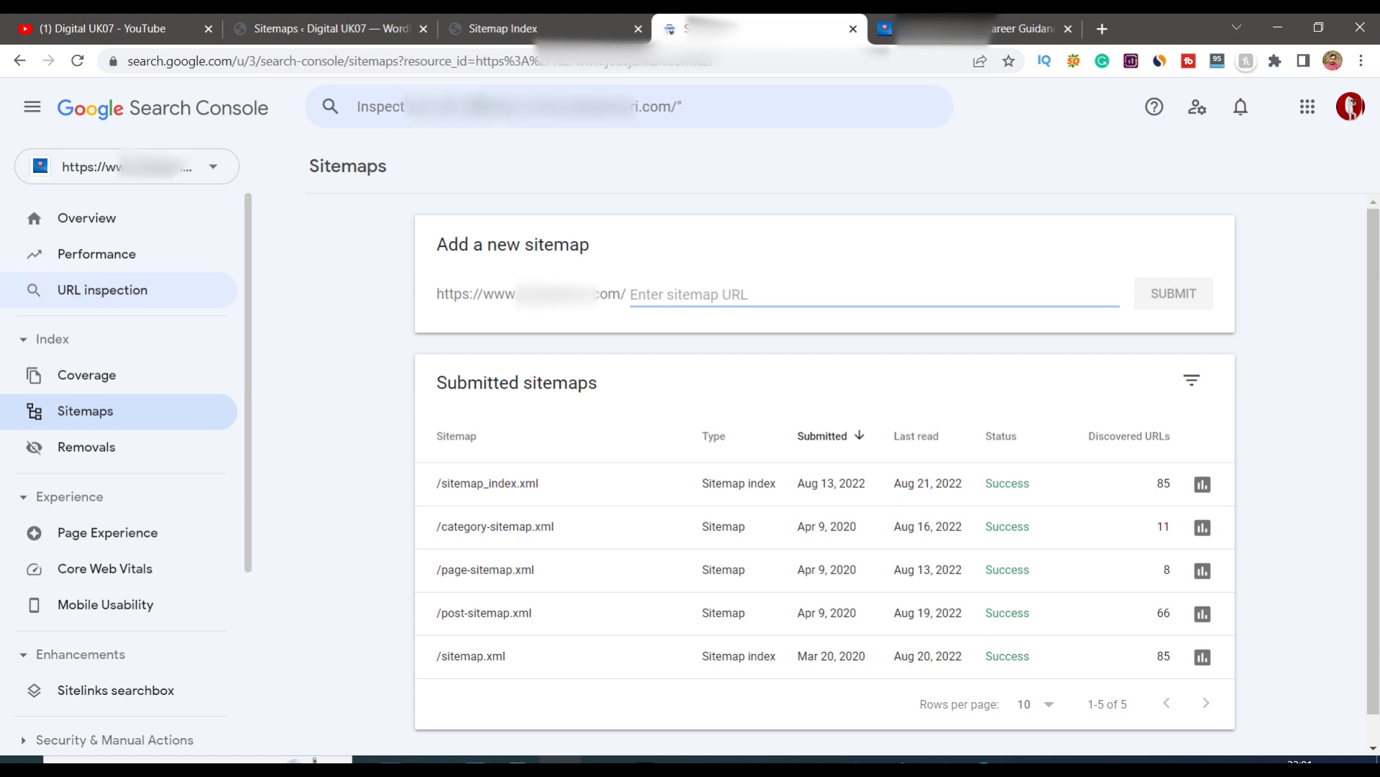
{"action": "left_click", "coordinate": [409, 111]}
{"action": "key", "text": "ctrl+v"}
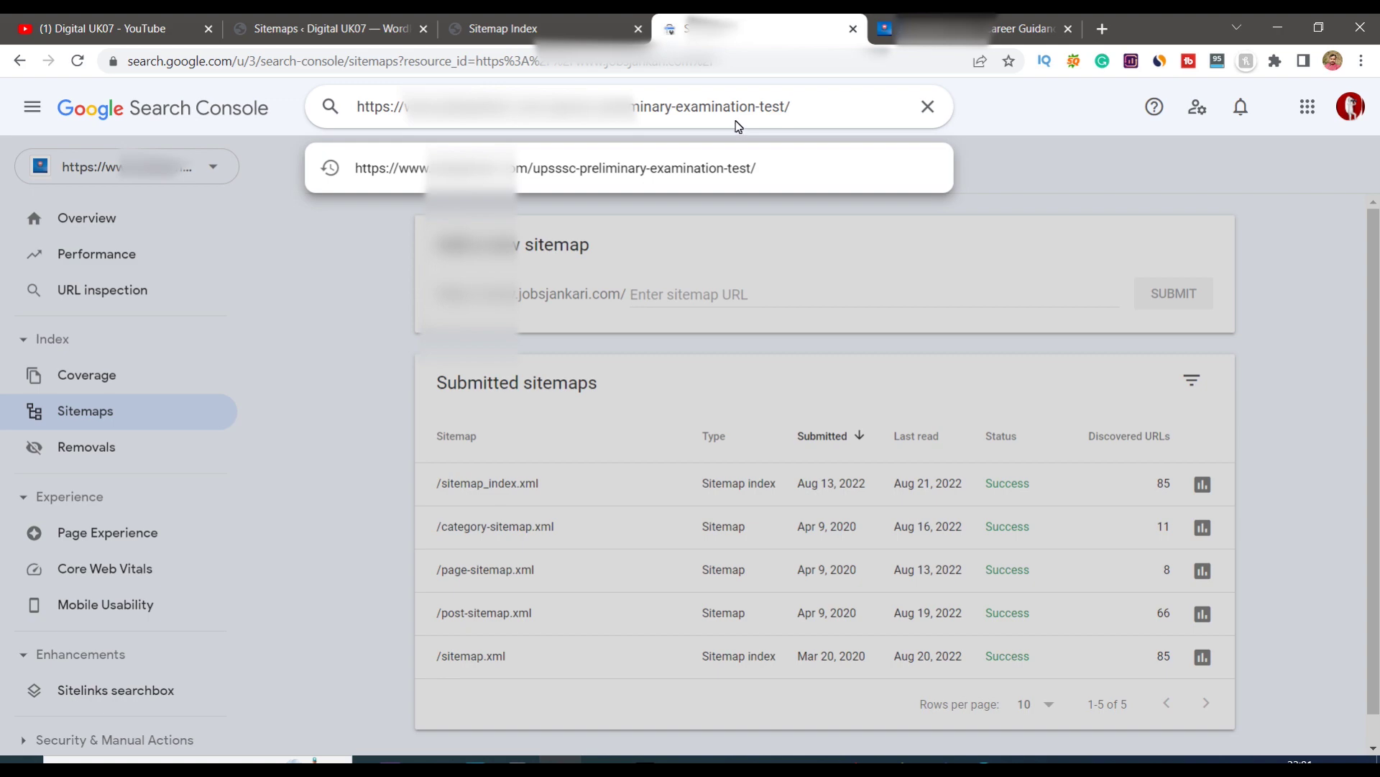
{"action": "key", "text": "Return"}
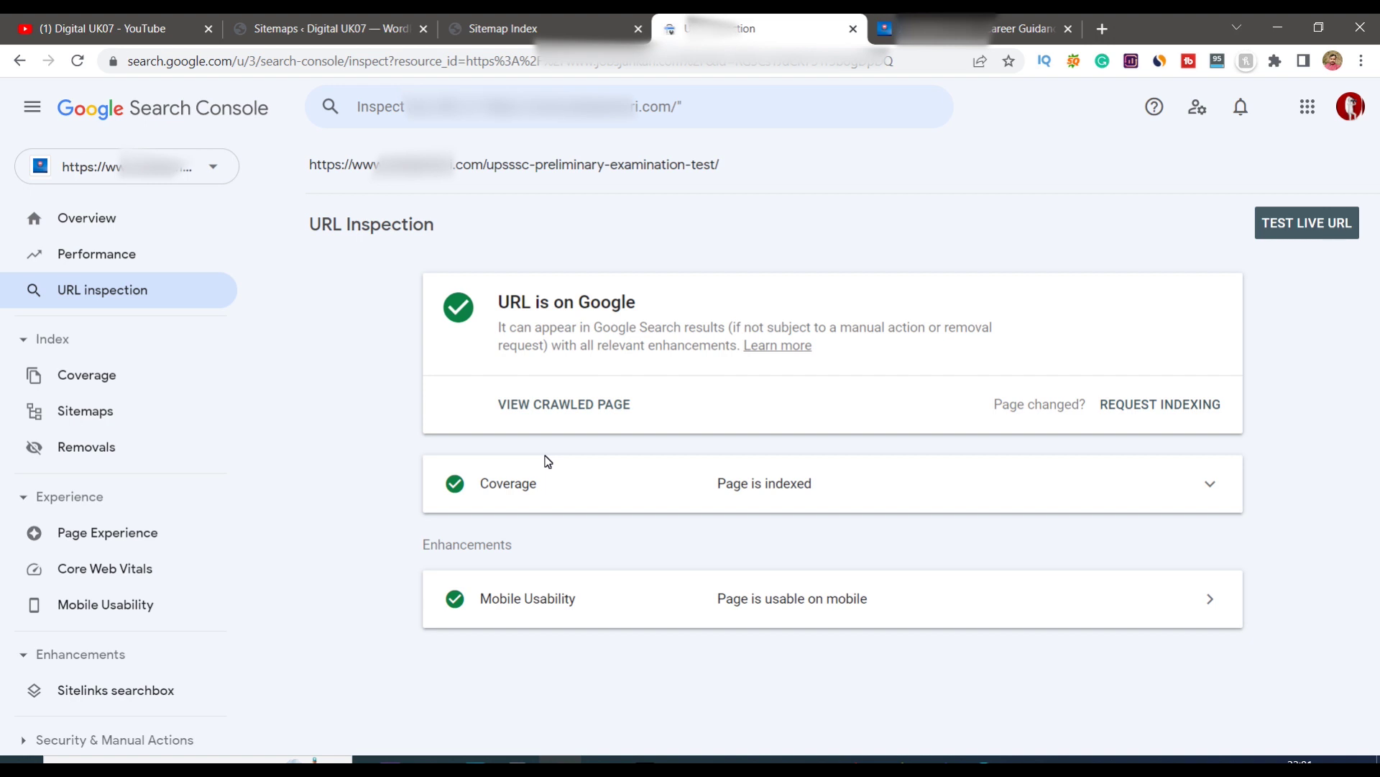
{"action": "left_click", "coordinate": [1102, 28]}
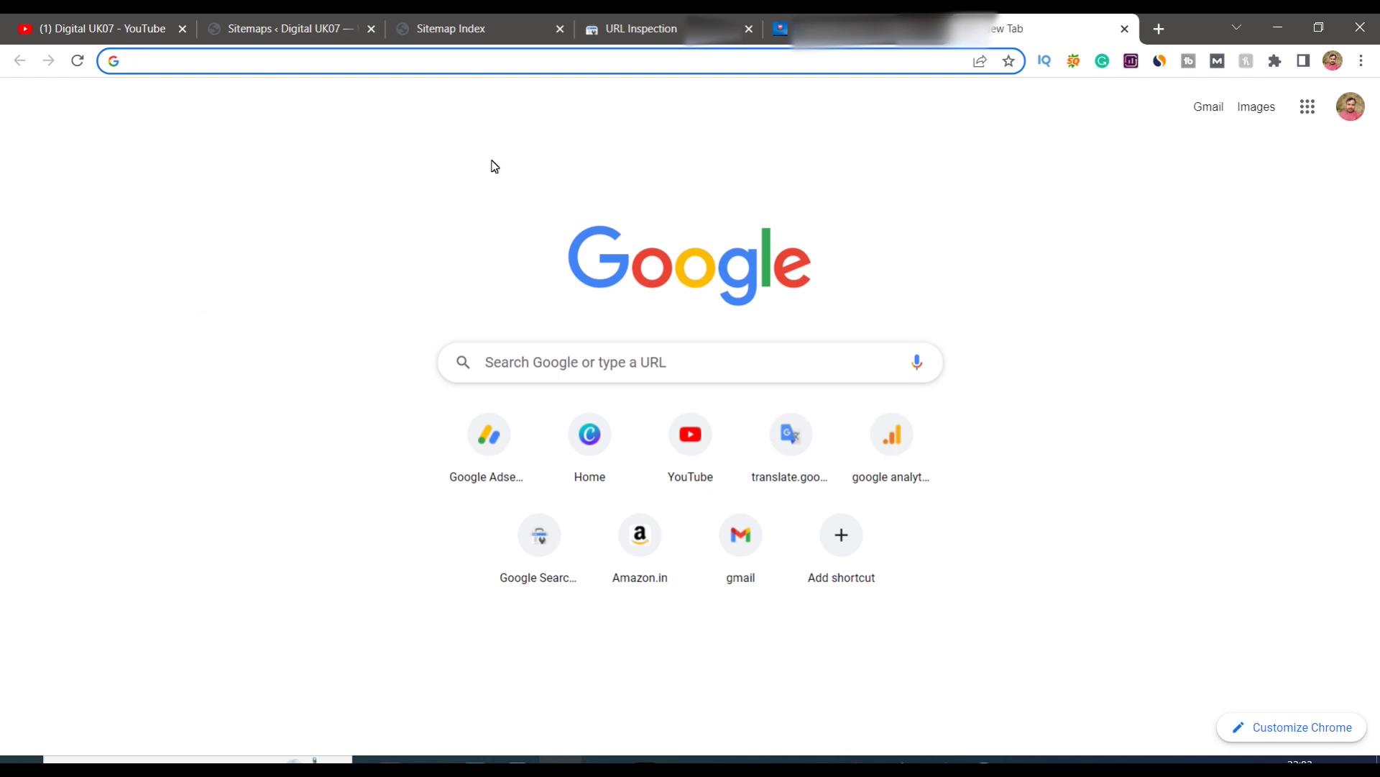
{"action": "left_click", "coordinate": [633, 28]}
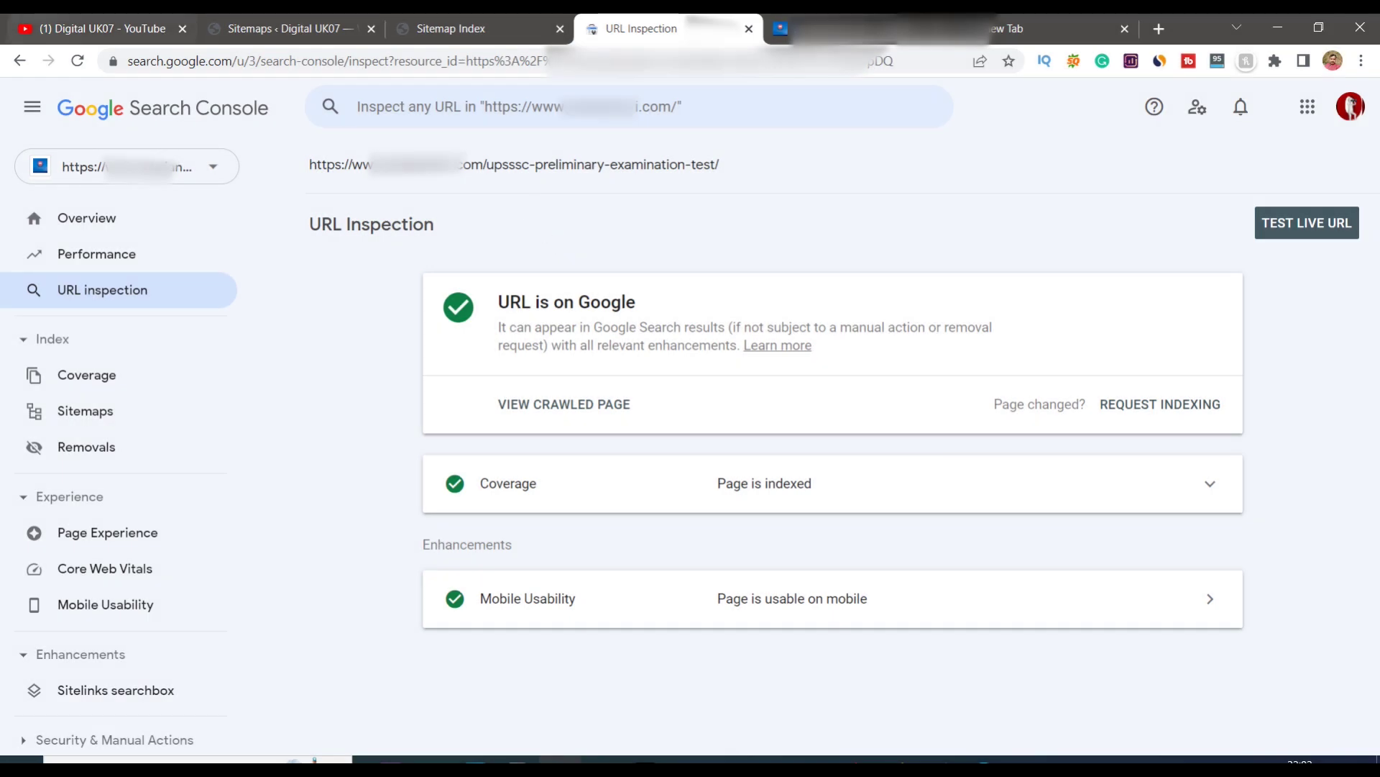
Switch to the Digital UK07 YouTube channel tab and browse its uploaded videos.
{"action": "left_click", "coordinate": [59, 20]}
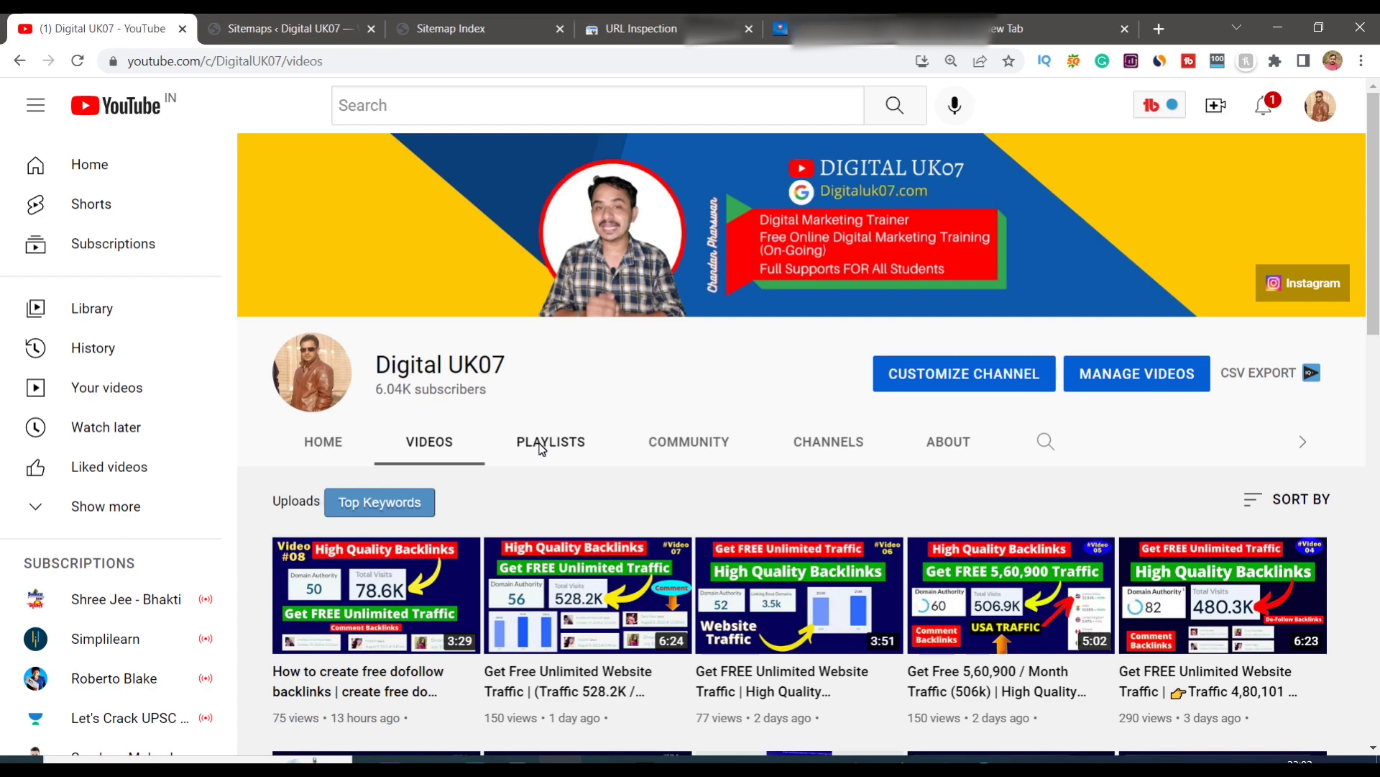
{"action": "scroll", "coordinate": [542, 448], "scroll_direction": "down", "scroll_amount": 6}
{"action": "scroll", "coordinate": [541, 451], "scroll_direction": "up", "scroll_amount": 2}
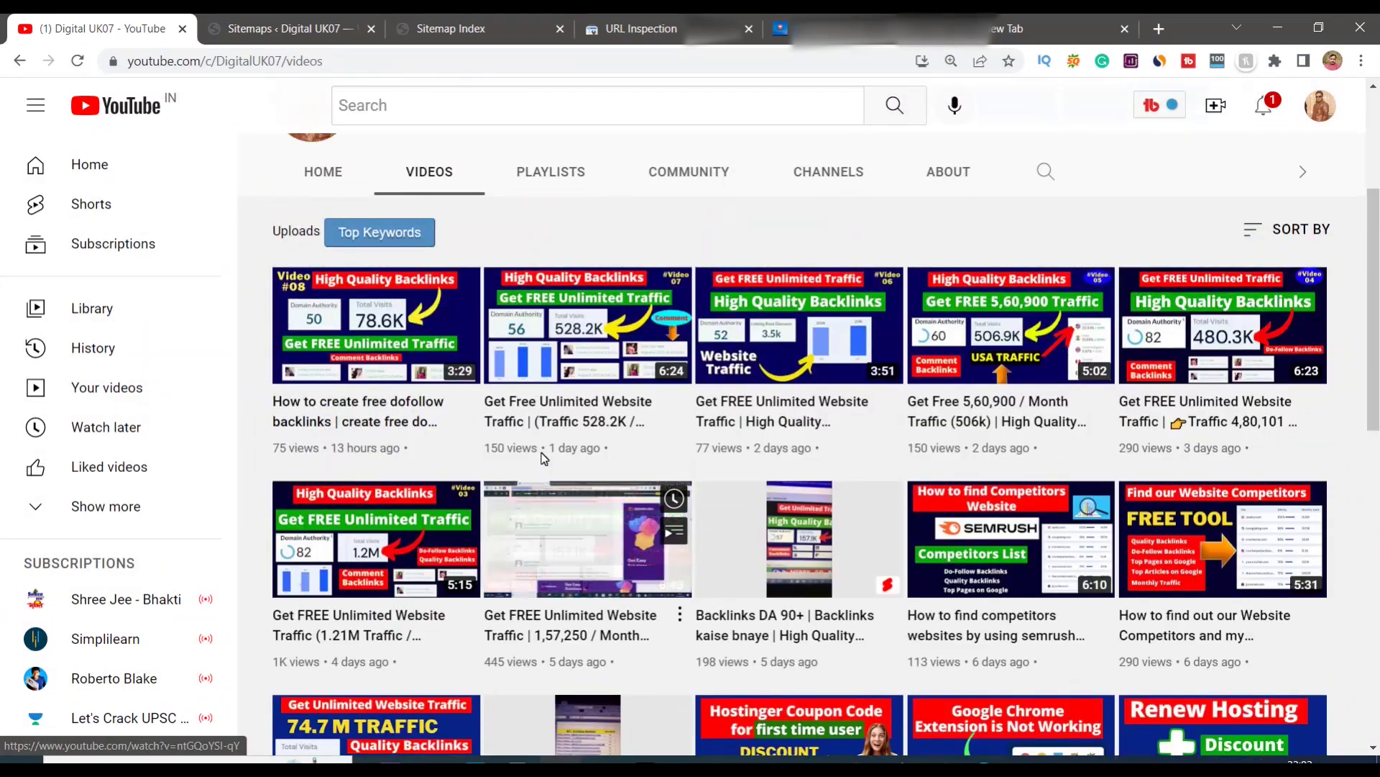